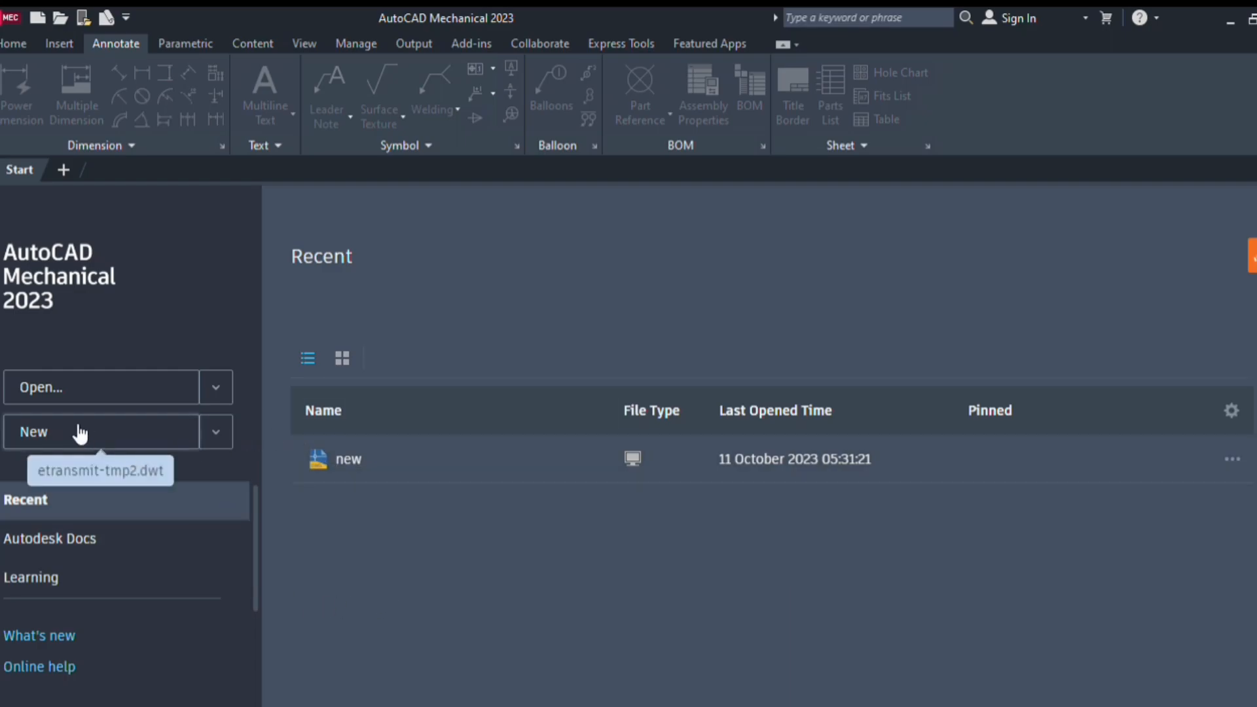
# Create a new drawing from the default template and zoom to its full extents.
pyautogui.click(80, 437)
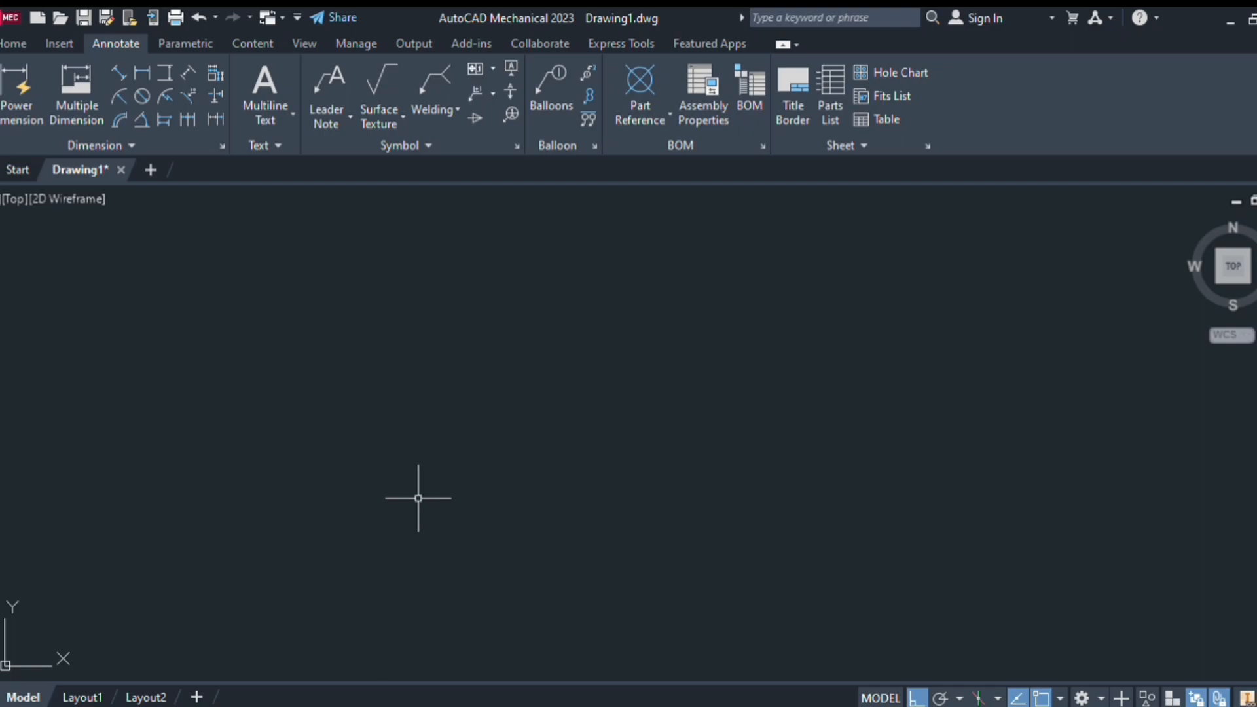
pyautogui.write('z')
pyautogui.press('Return')
pyautogui.write('a')
pyautogui.press('Return')
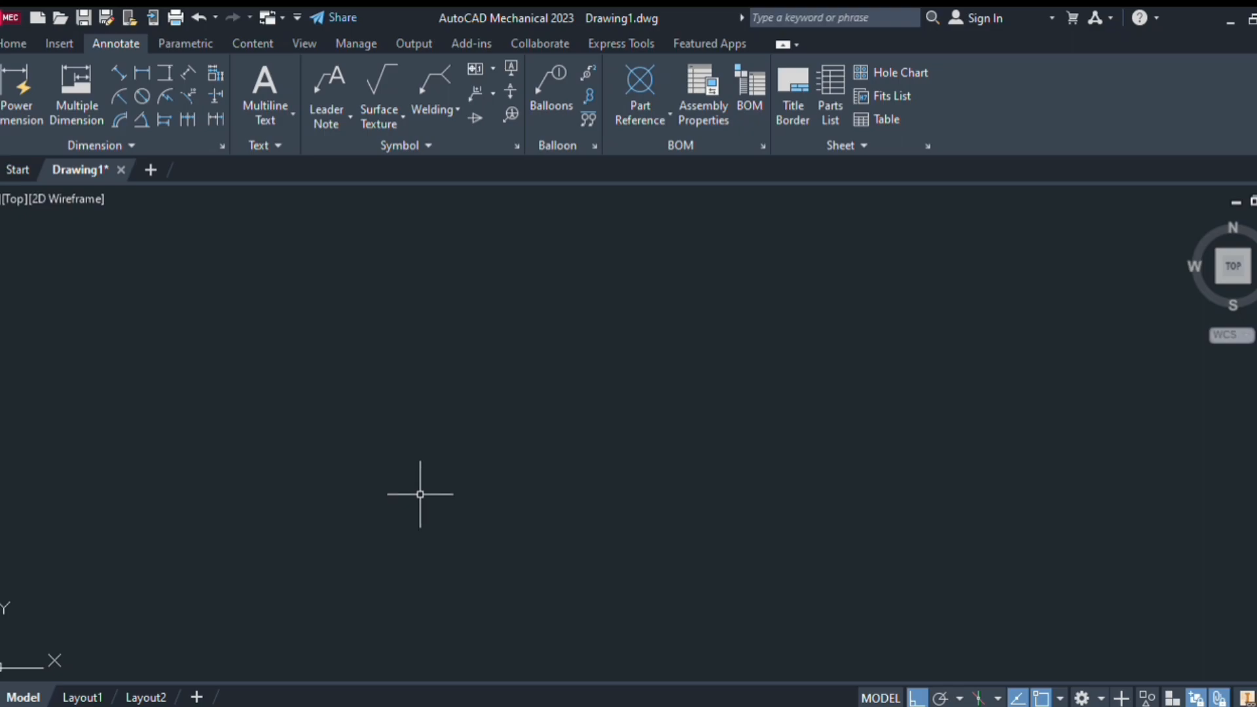
# Draw a small circle in the empty drawing area as the inner outline of the hook head.
pyautogui.click(11, 43)
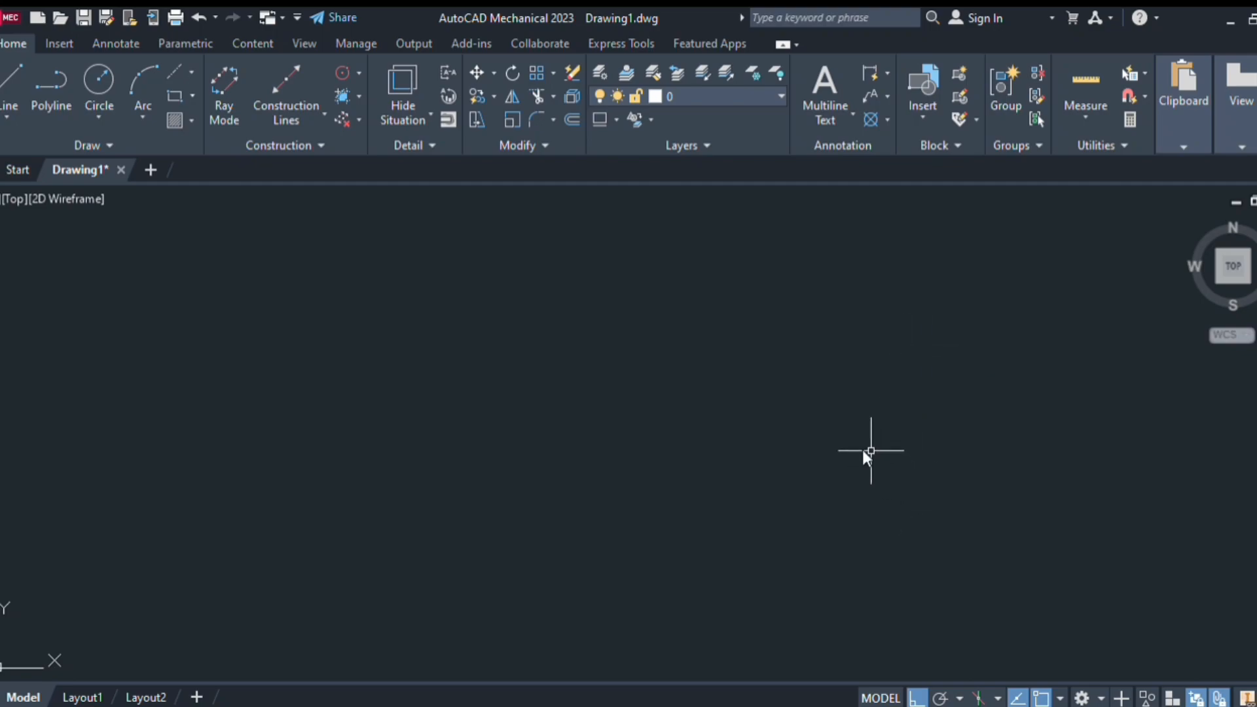
pyautogui.click(759, 376)
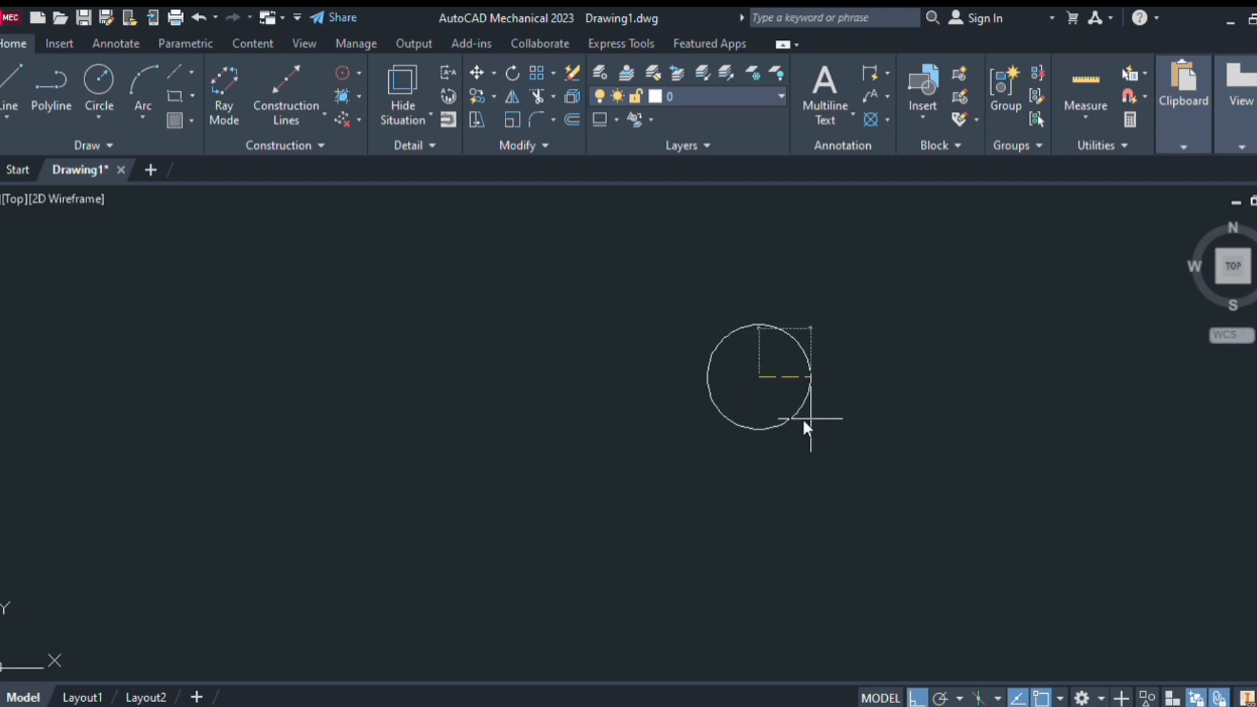
pyautogui.press('Return')
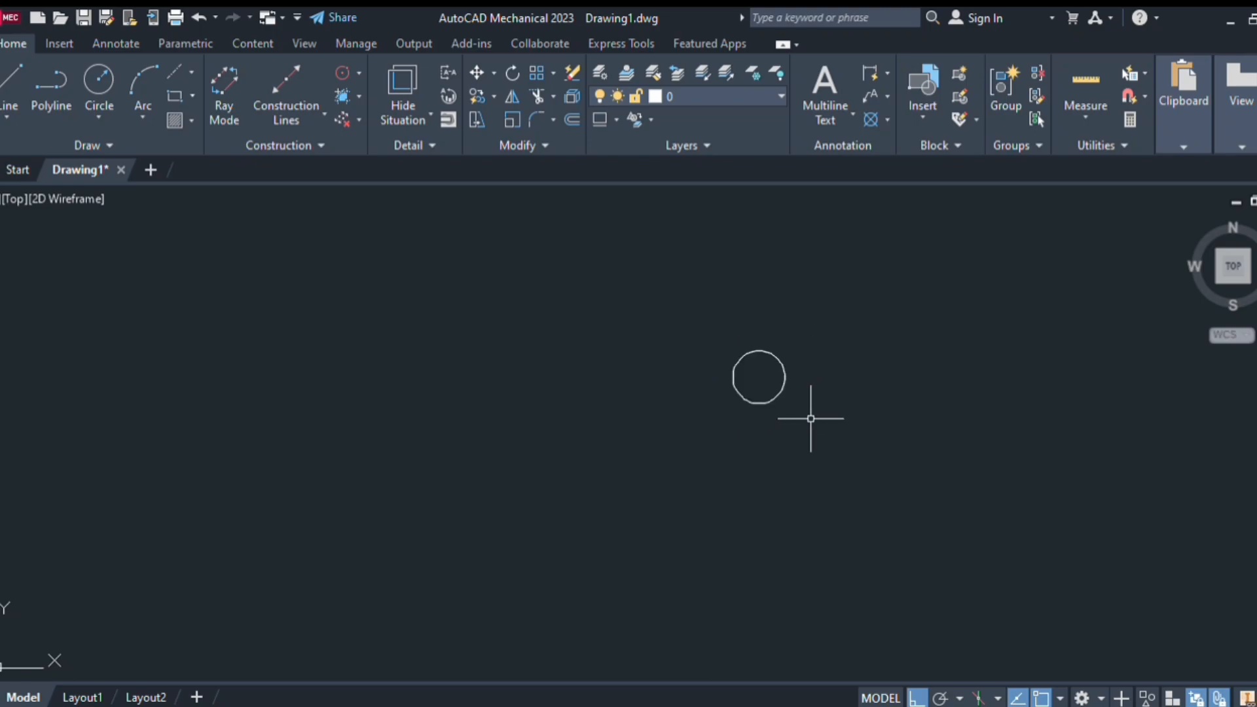
# Draw a larger circle concentric with the first one.
pyautogui.scroll(4, 795, 371)
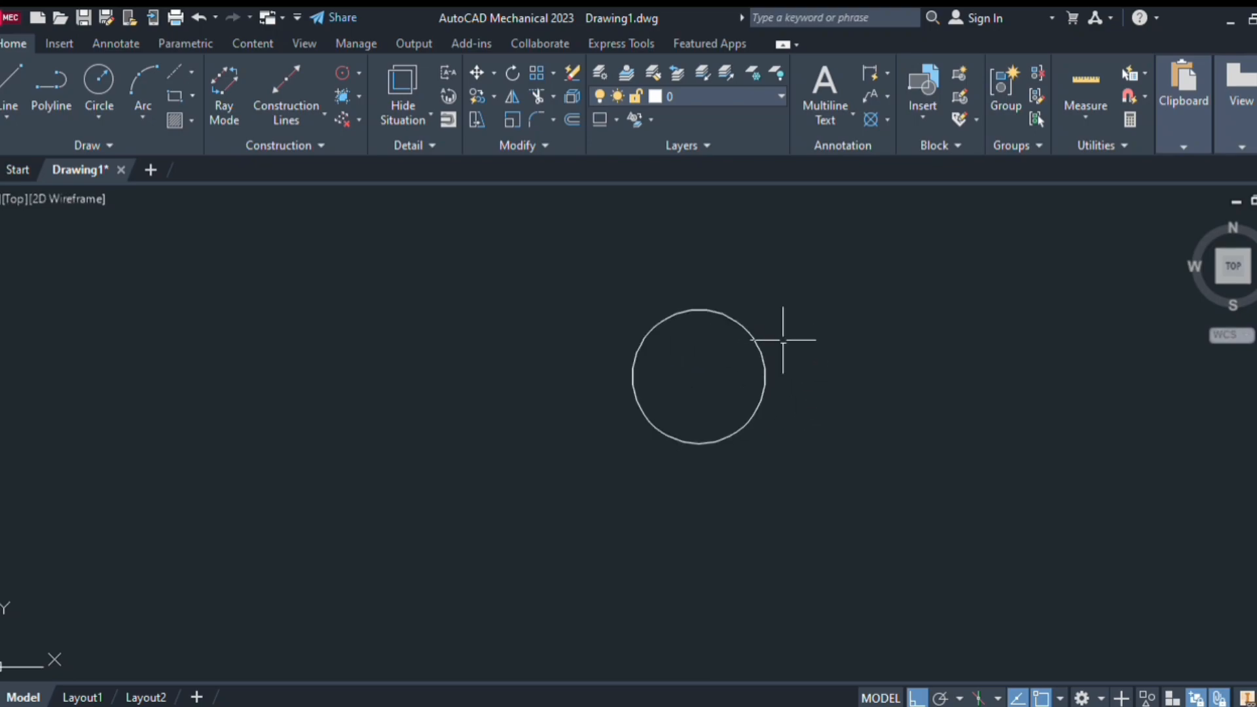
pyautogui.scroll(2, 794, 343)
pyautogui.moveTo(795, 343); pyautogui.dragTo(963, 389, button='middle')
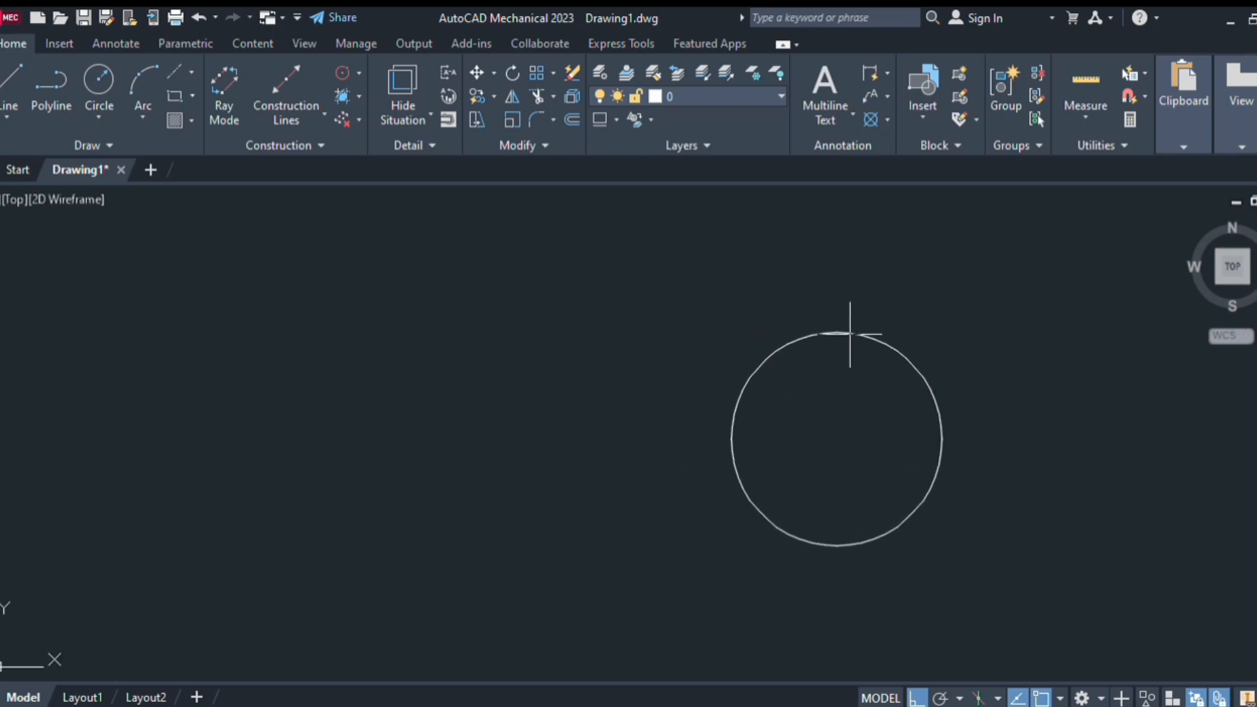
pyautogui.click(836, 438)
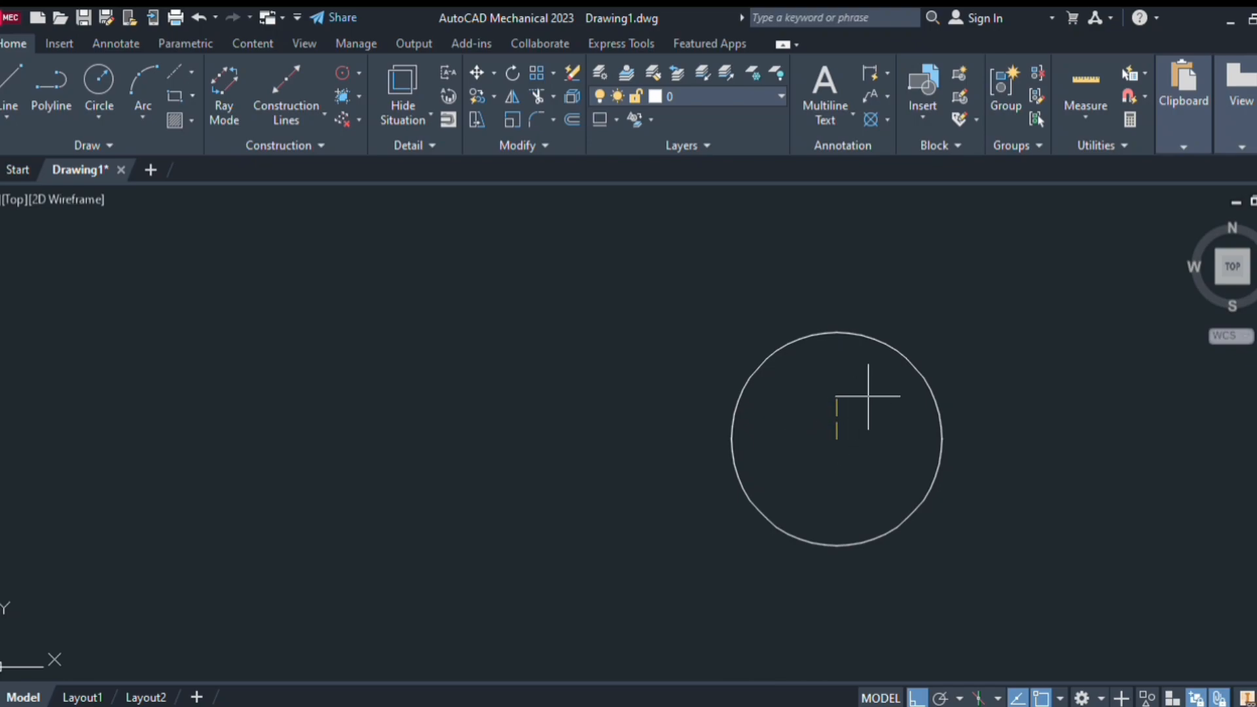
pyautogui.scroll(-2, 873, 394)
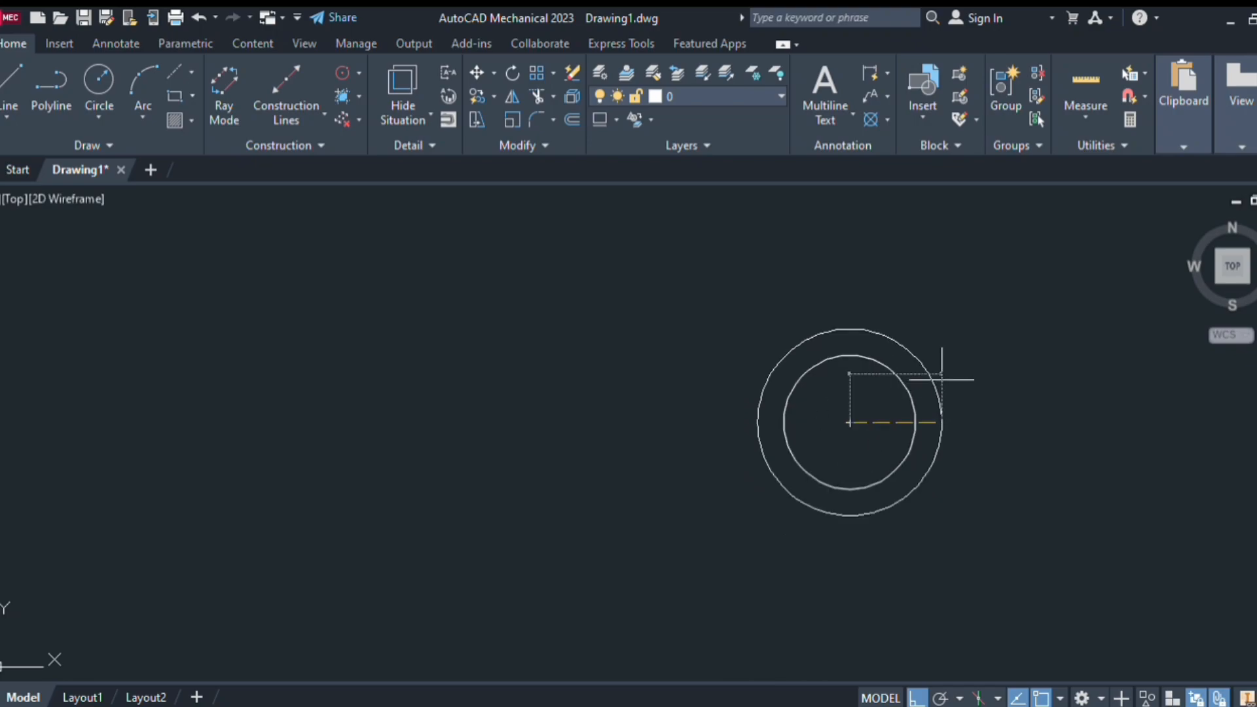
pyautogui.press('Return')
# Draw a horizontal line from the circles' centre leftwards, ending well outside the outer circle.
pyautogui.scroll(2, 905, 396)
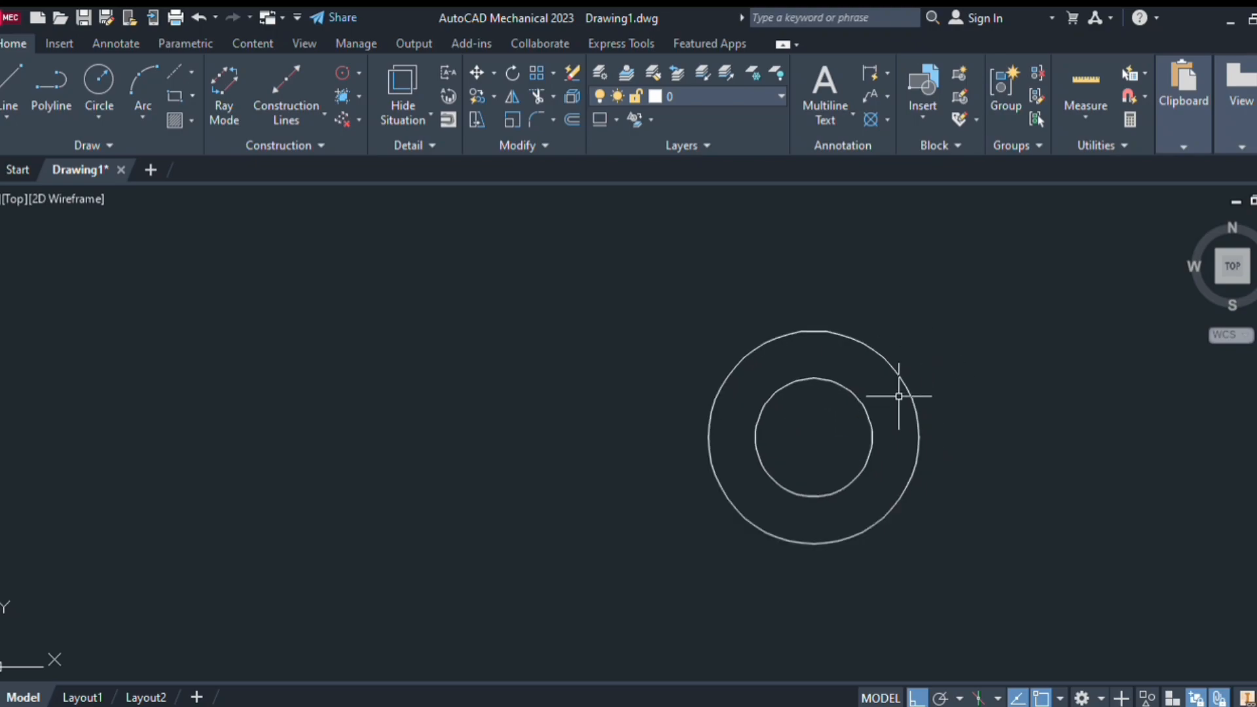
pyautogui.moveTo(884, 401); pyautogui.dragTo(879, 370, button='middle')
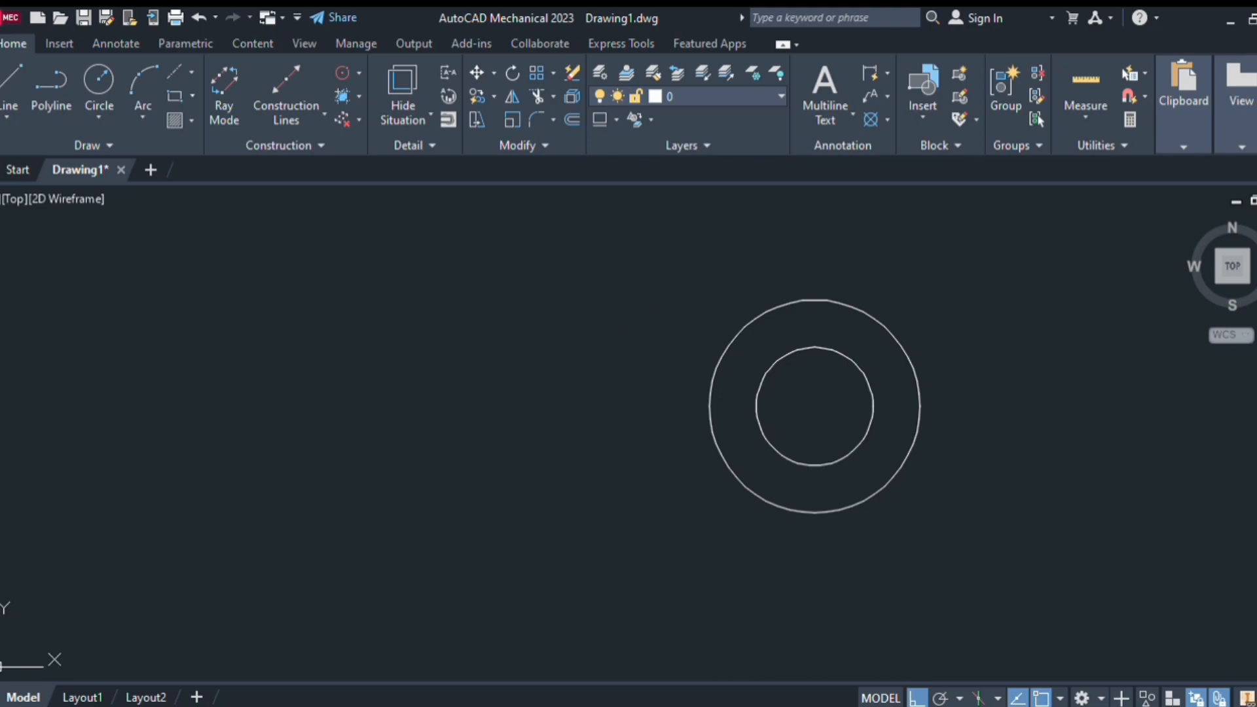
pyautogui.click(814, 406)
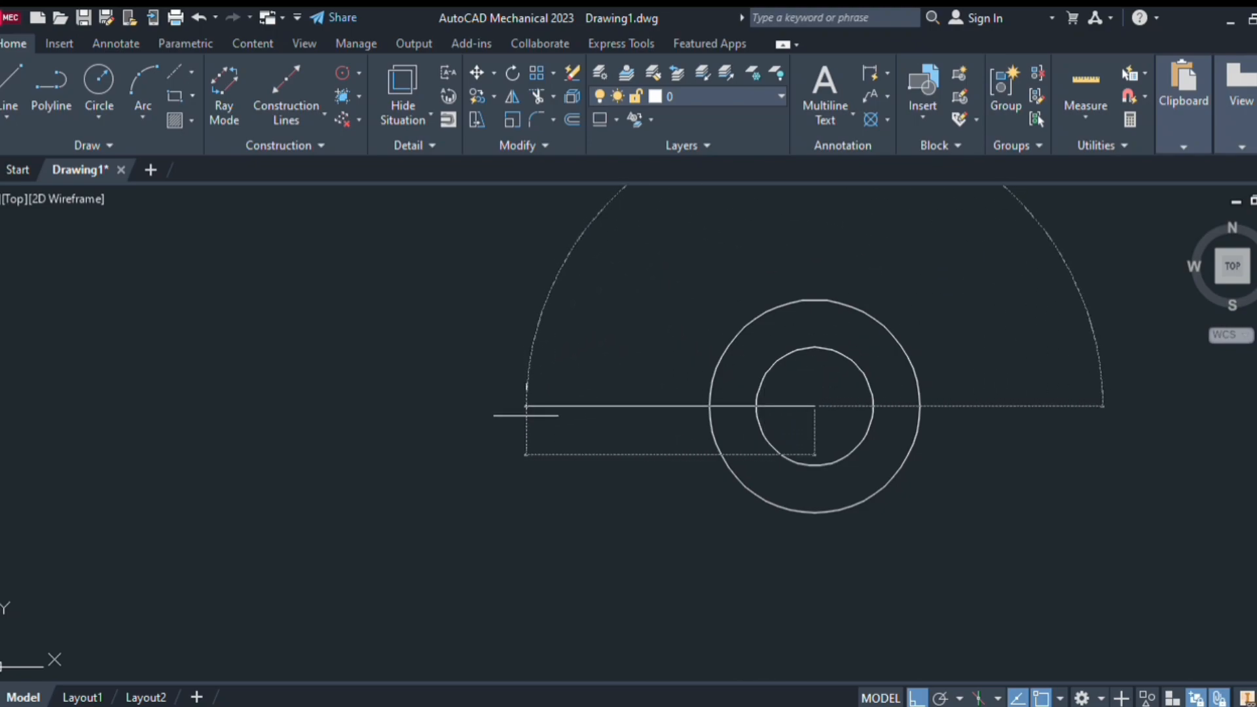
pyautogui.click(526, 415)
# Offset the horizontal centre line by the same distance once above and once below.
pyautogui.moveTo(543, 428); pyautogui.dragTo(531, 491, button='middle')
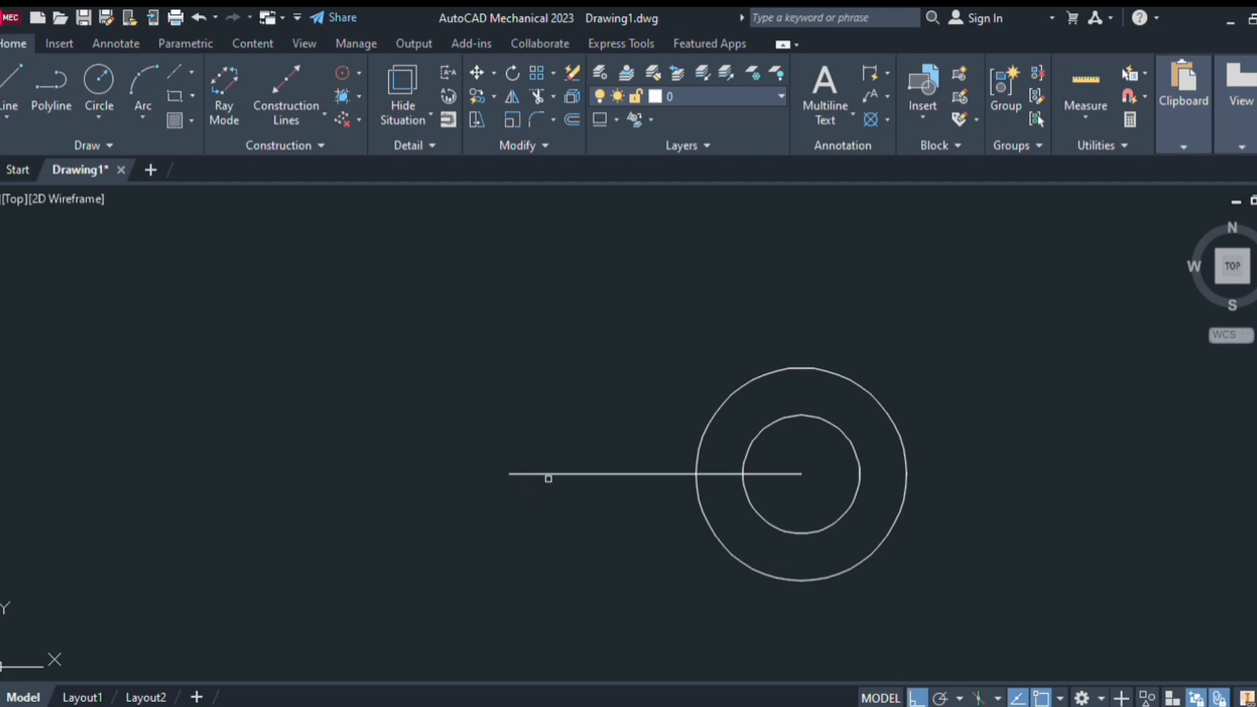
pyautogui.click(560, 474)
pyautogui.click(559, 432)
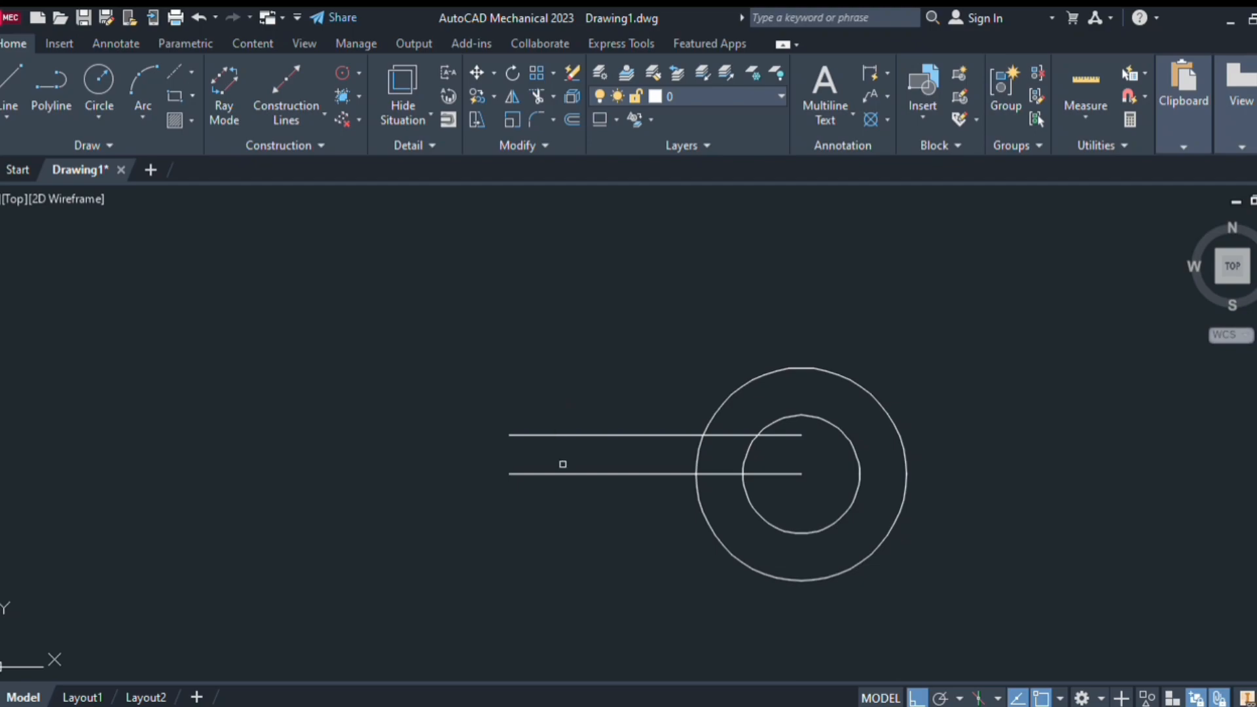
pyautogui.click(562, 473)
pyautogui.click(562, 512)
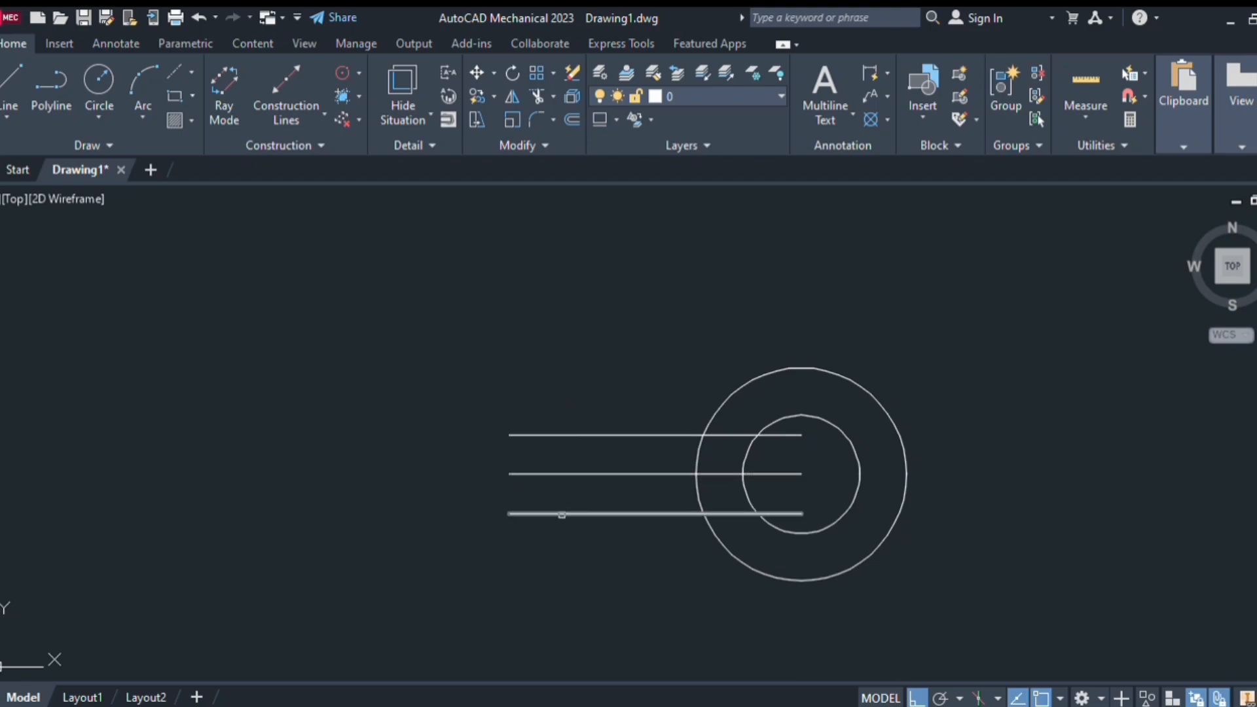
pyautogui.press('Escape')
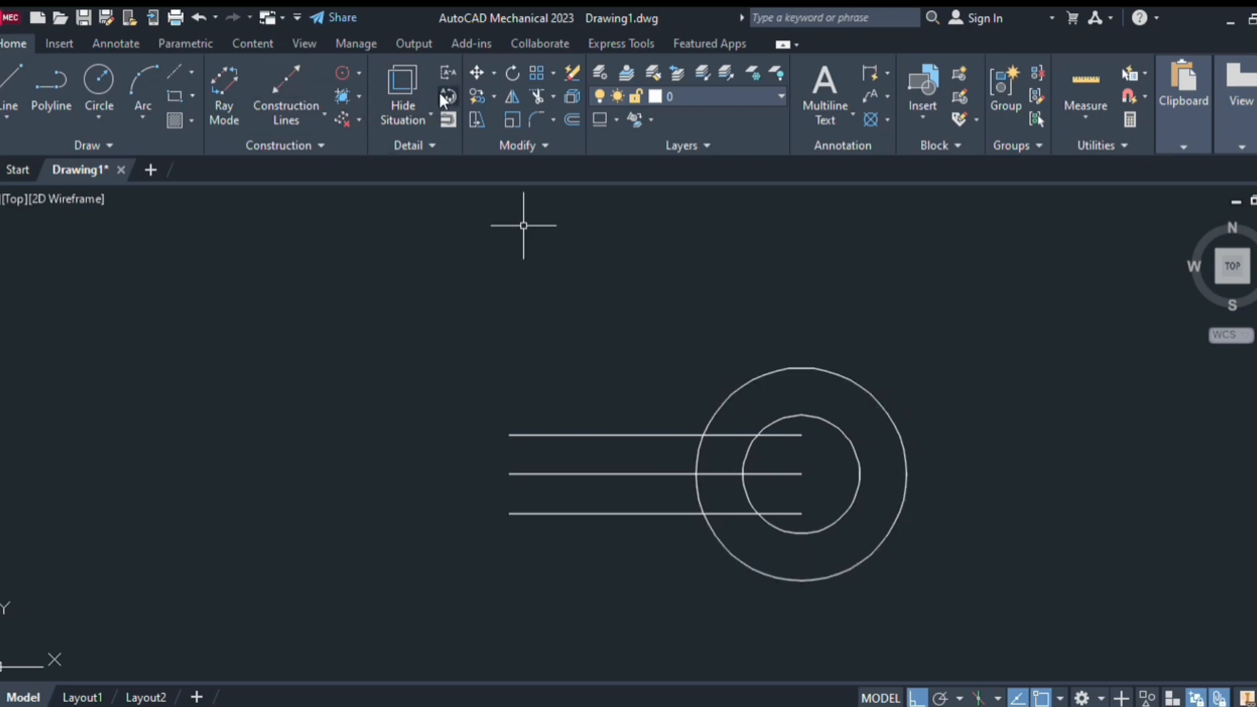
pyautogui.click(470, 68)
pyautogui.press('Escape')
pyautogui.write('tr')
pyautogui.press('Return')
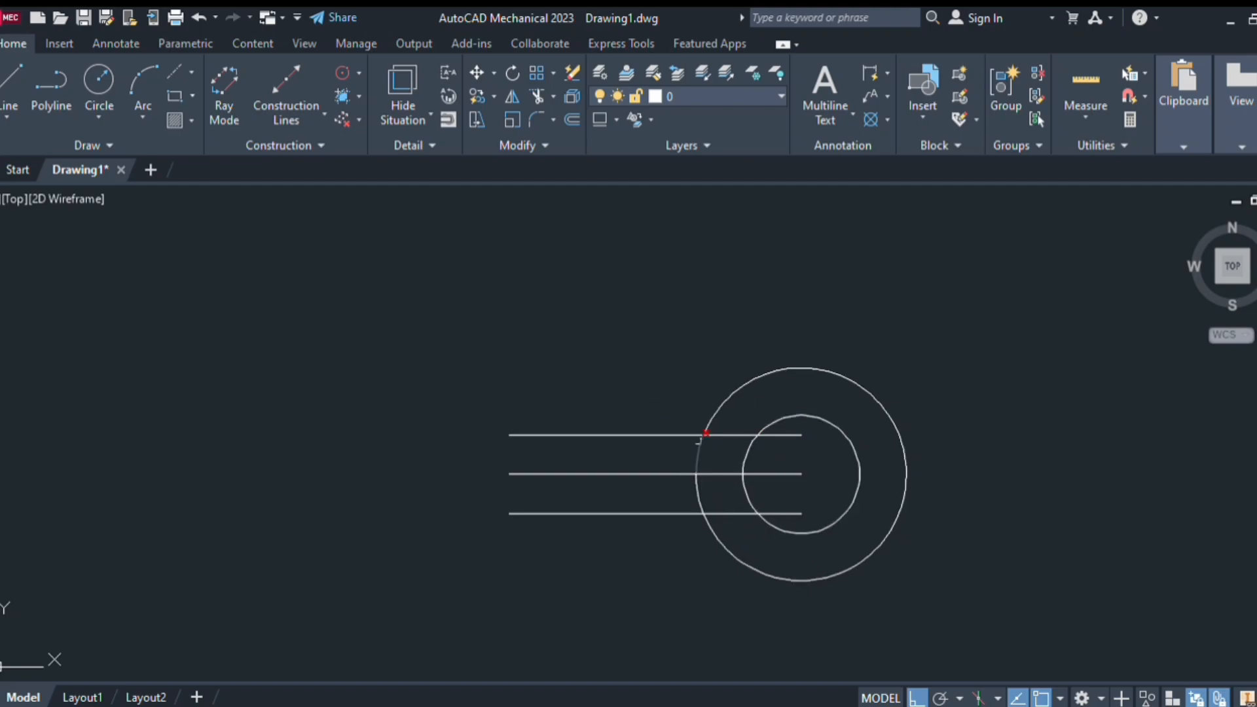
pyautogui.press('Escape')
# Draw a short line rightwards from the circles' centre and a vertical line through its end, extending beyond the outer circle above and below.
pyautogui.click(696, 426)
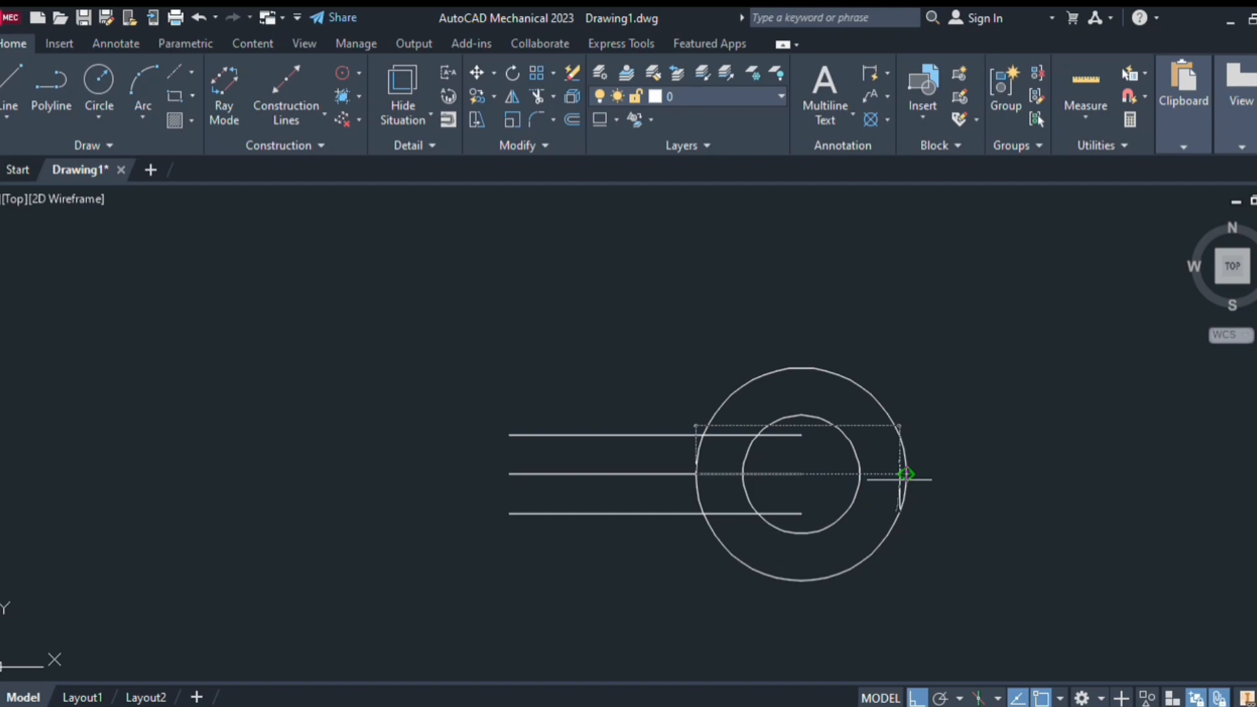
pyautogui.press('Return')
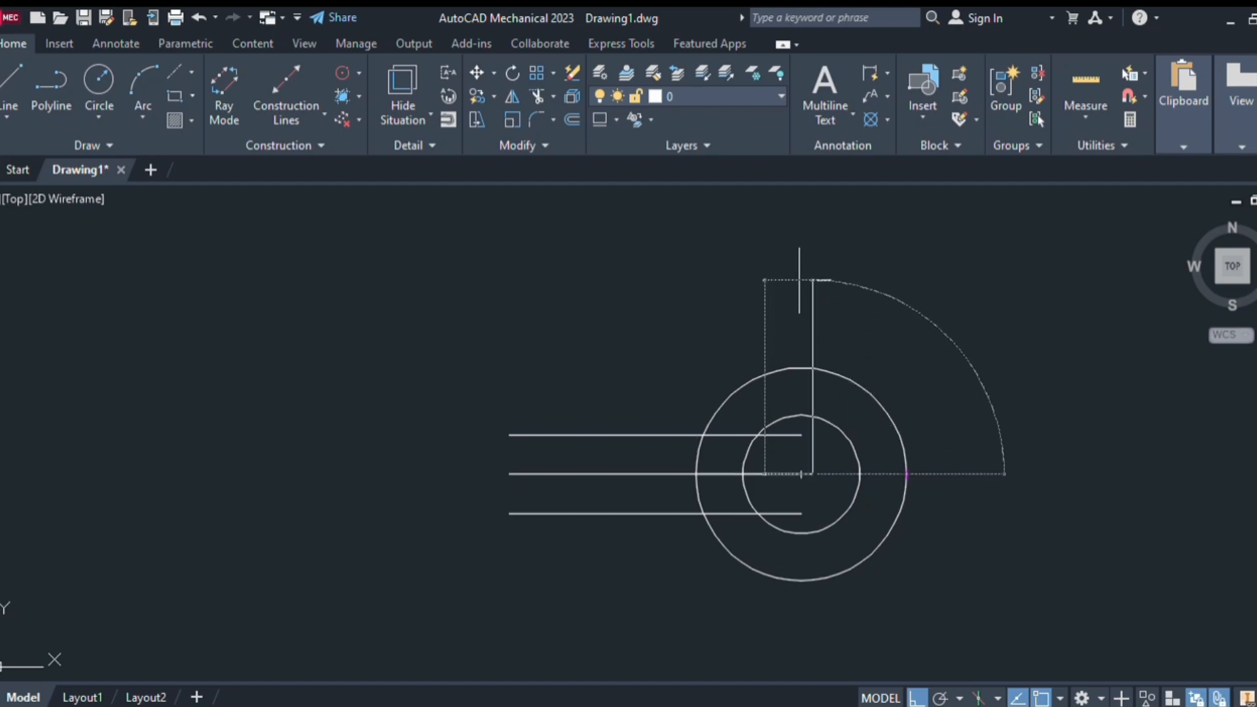
pyautogui.click(800, 281)
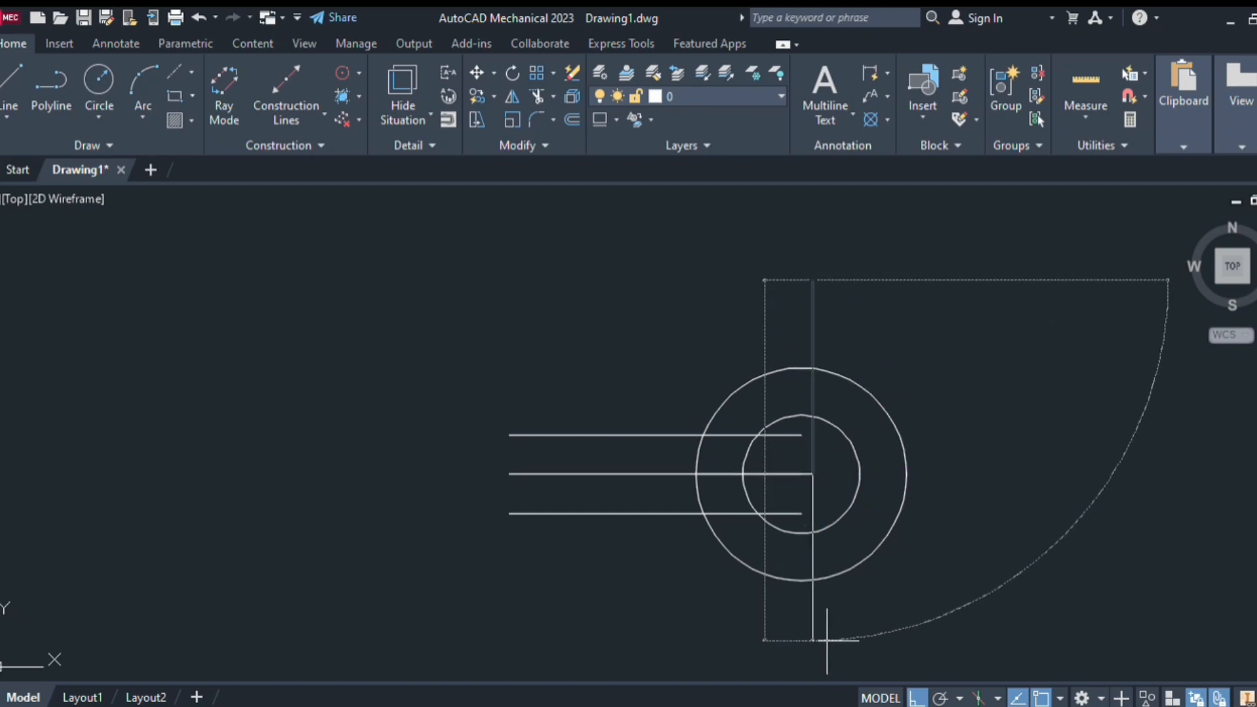
pyautogui.click(825, 638)
pyautogui.click(764, 637)
pyautogui.rightClick(826, 623)
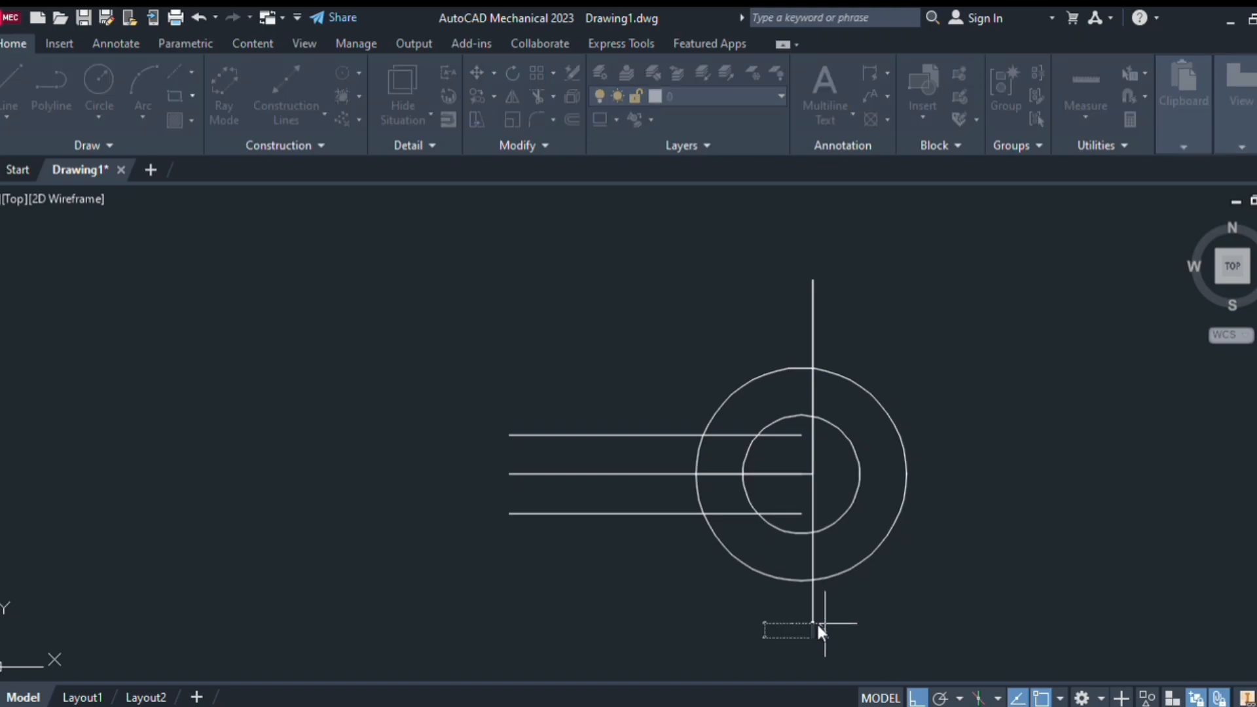
pyautogui.click(819, 456)
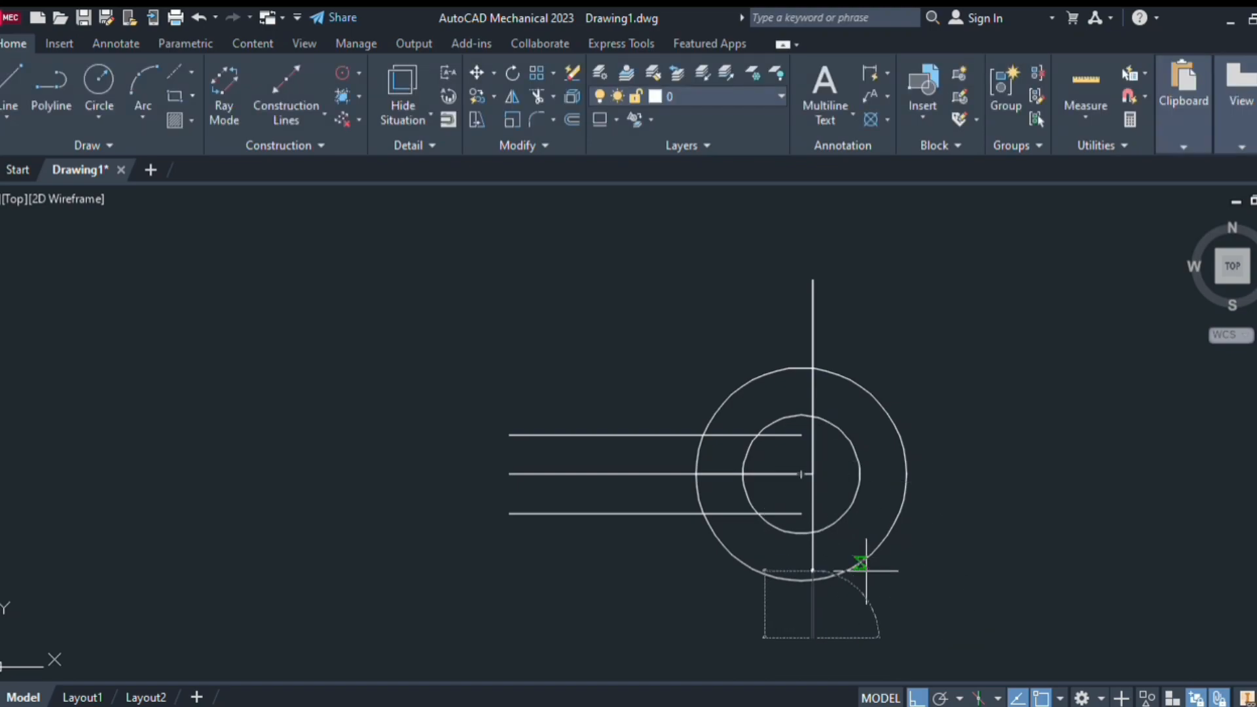
pyautogui.press('Escape')
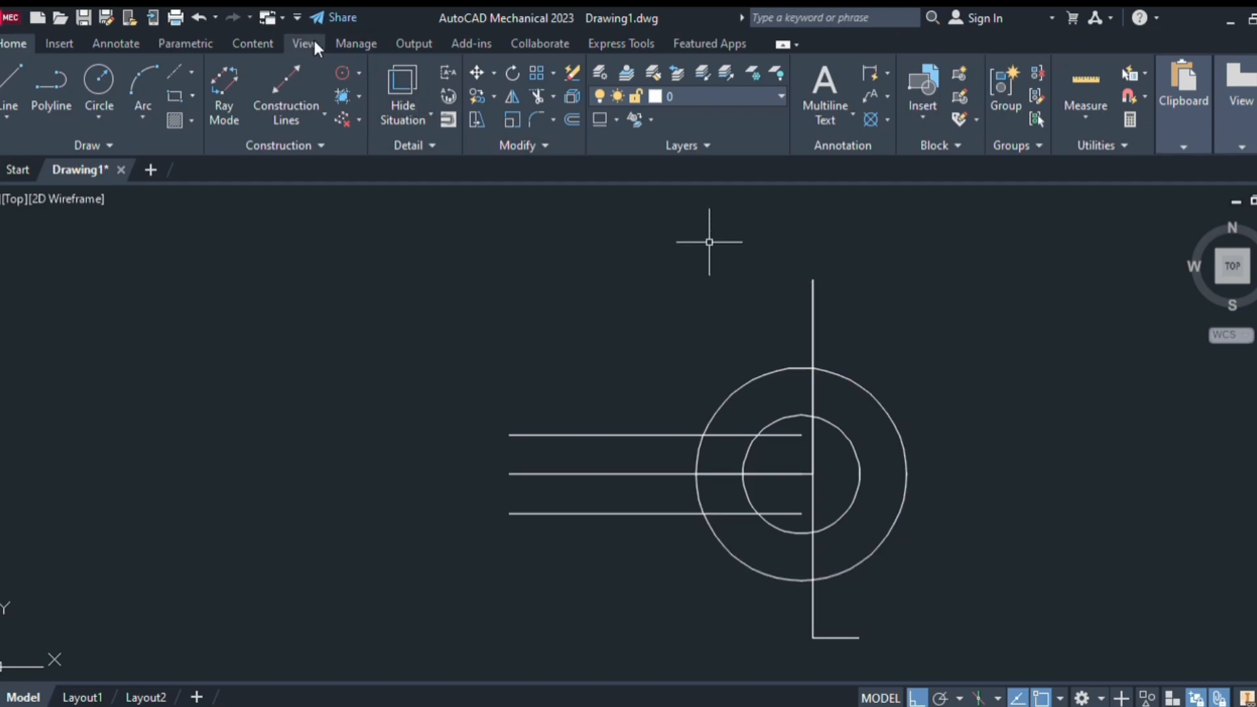
# Draw a line along the vertical between the two circles' upper intersections and a circle centred on its midpoint, reaching the outer intersection.
pyautogui.click(11, 85)
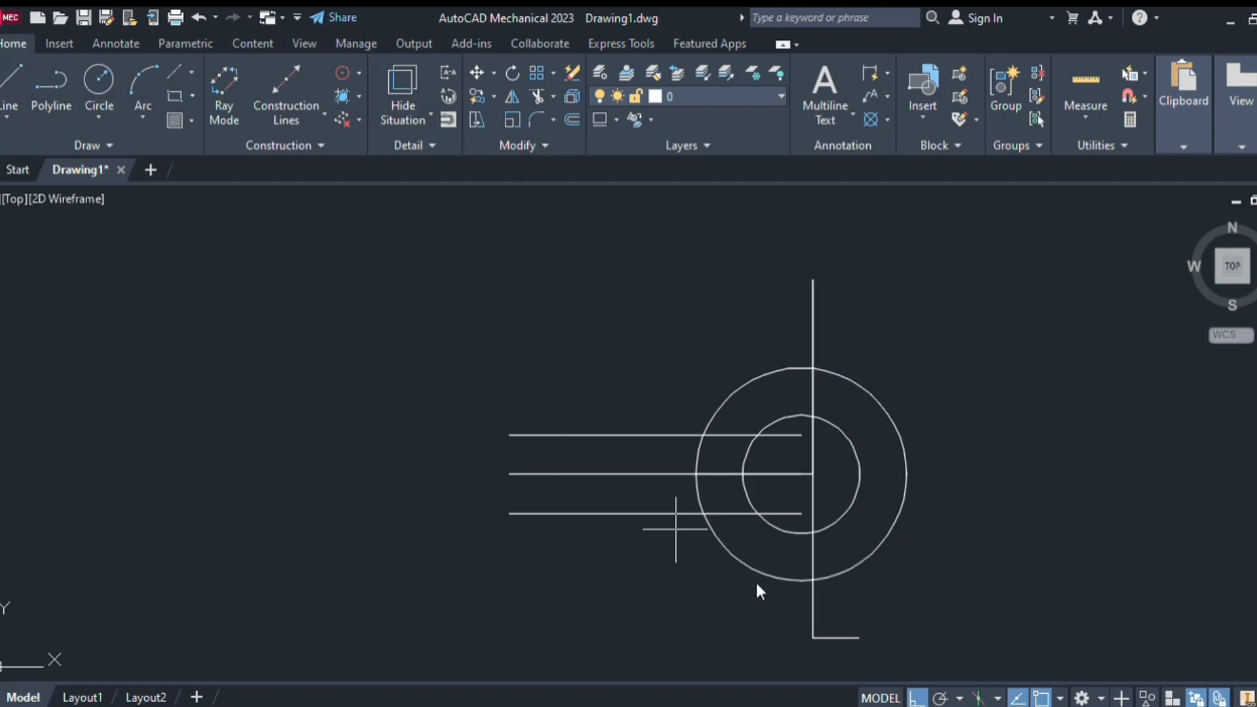
pyautogui.click(812, 369)
pyautogui.click(813, 417)
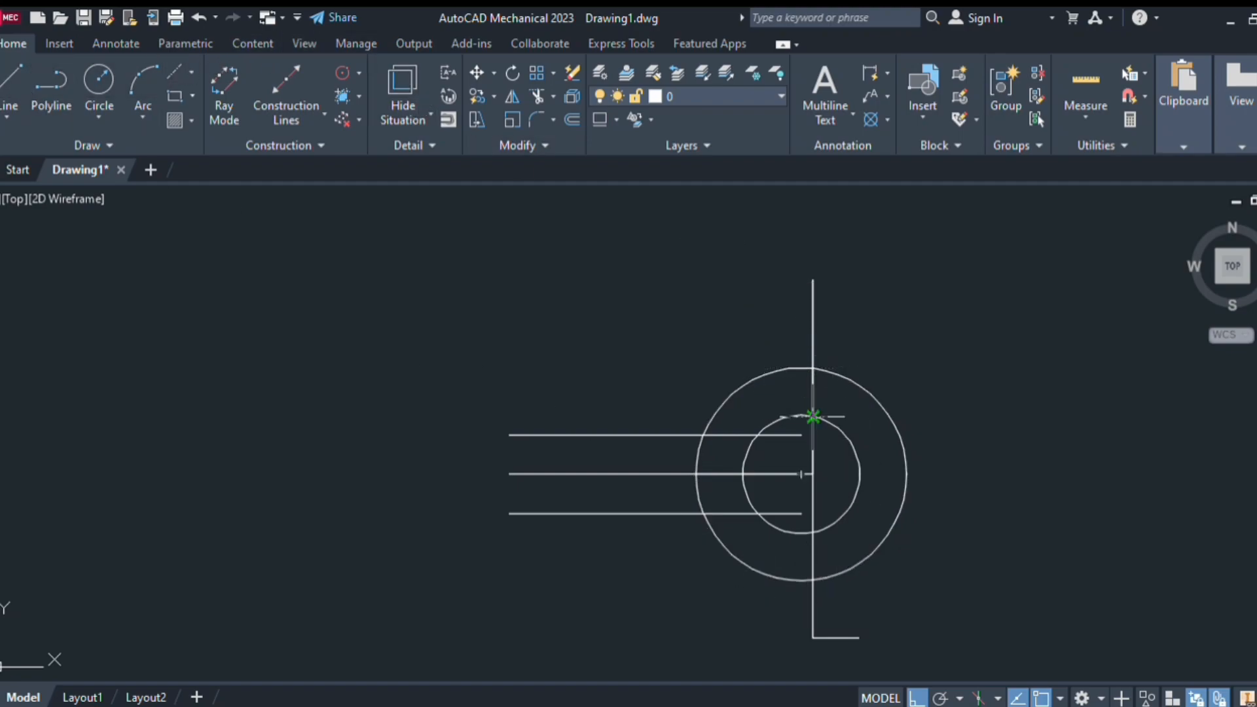
pyautogui.press('Escape')
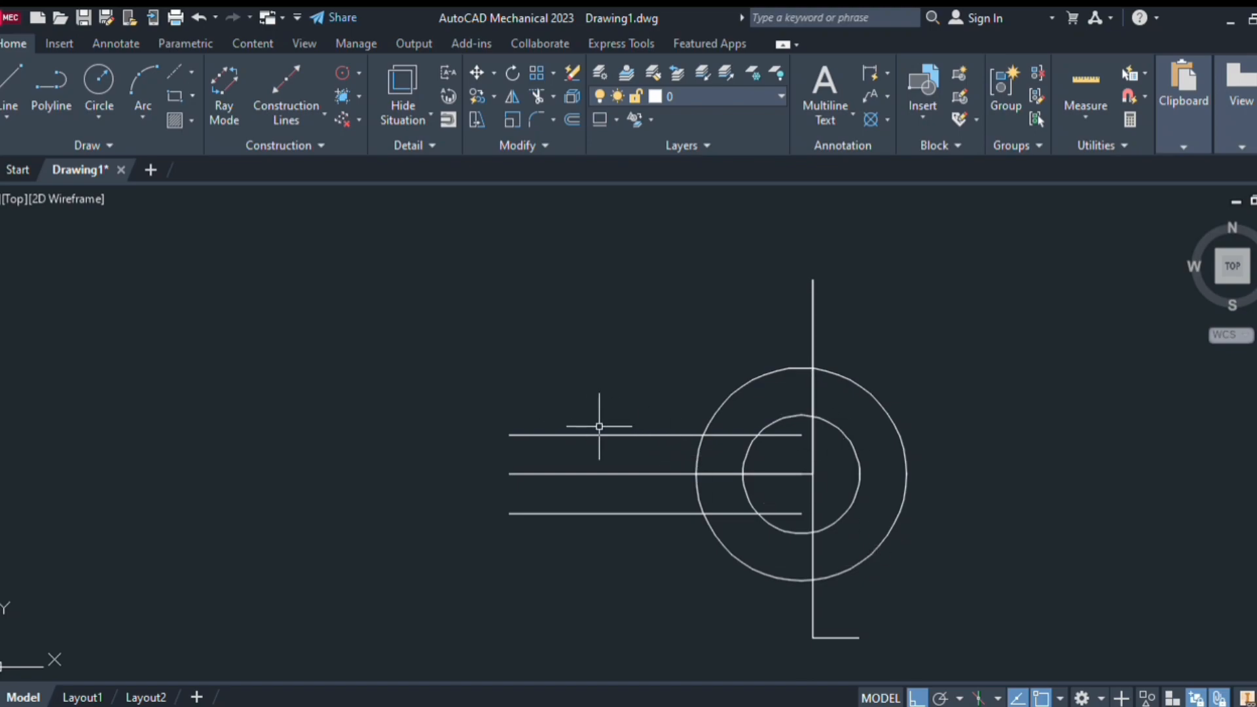
pyautogui.click(812, 392)
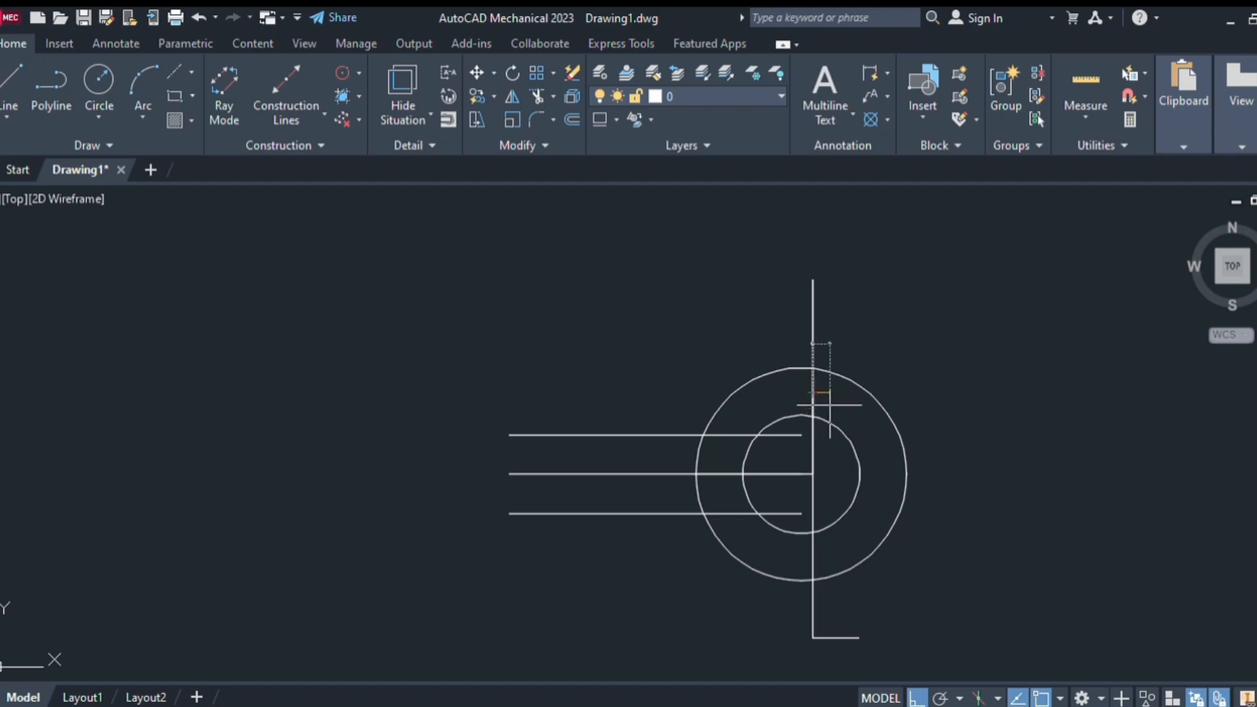
pyautogui.click(813, 369)
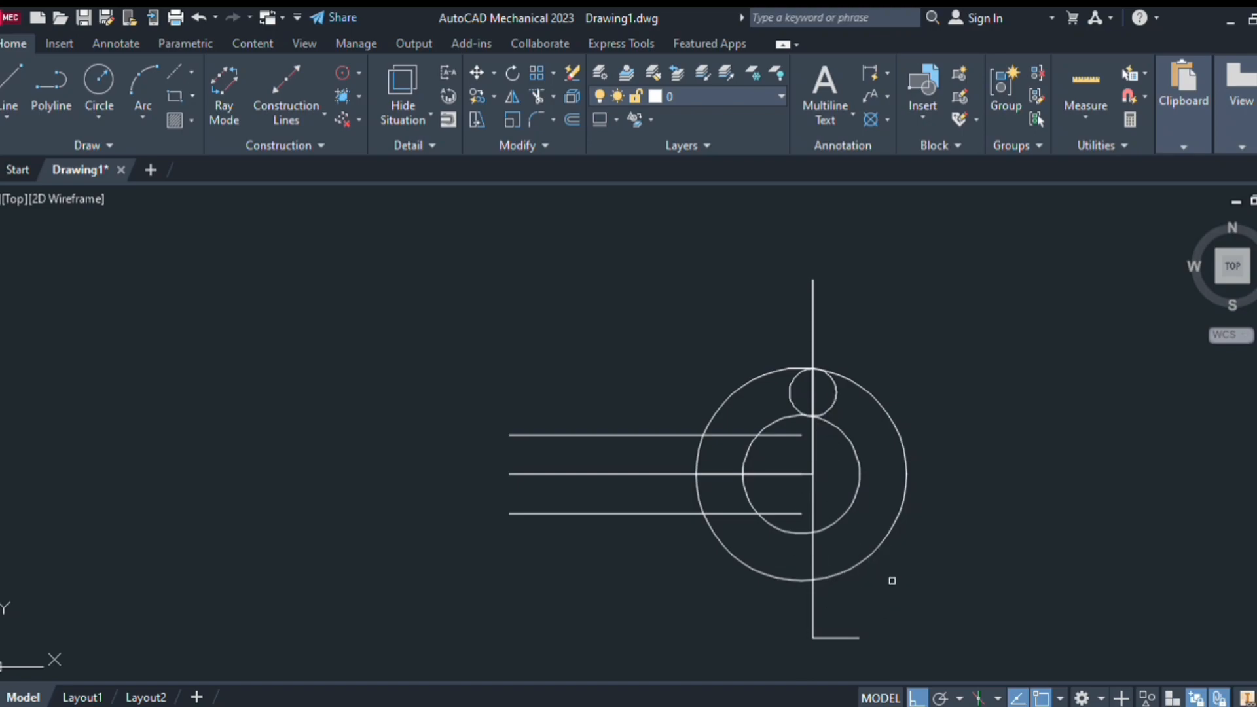
# Mirror the small end circle about the horizontal centre line, keeping the original.
pyautogui.click(834, 400)
pyautogui.press('Return')
pyautogui.click(813, 474)
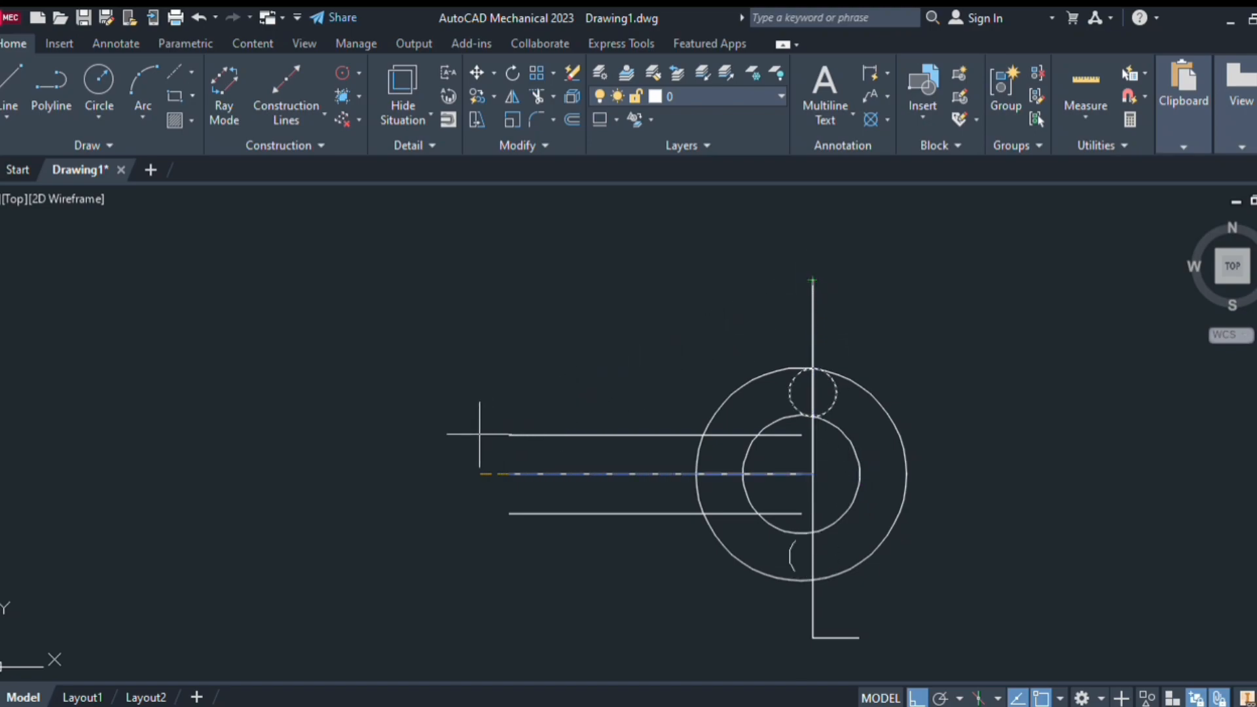
pyautogui.click(1086, 445)
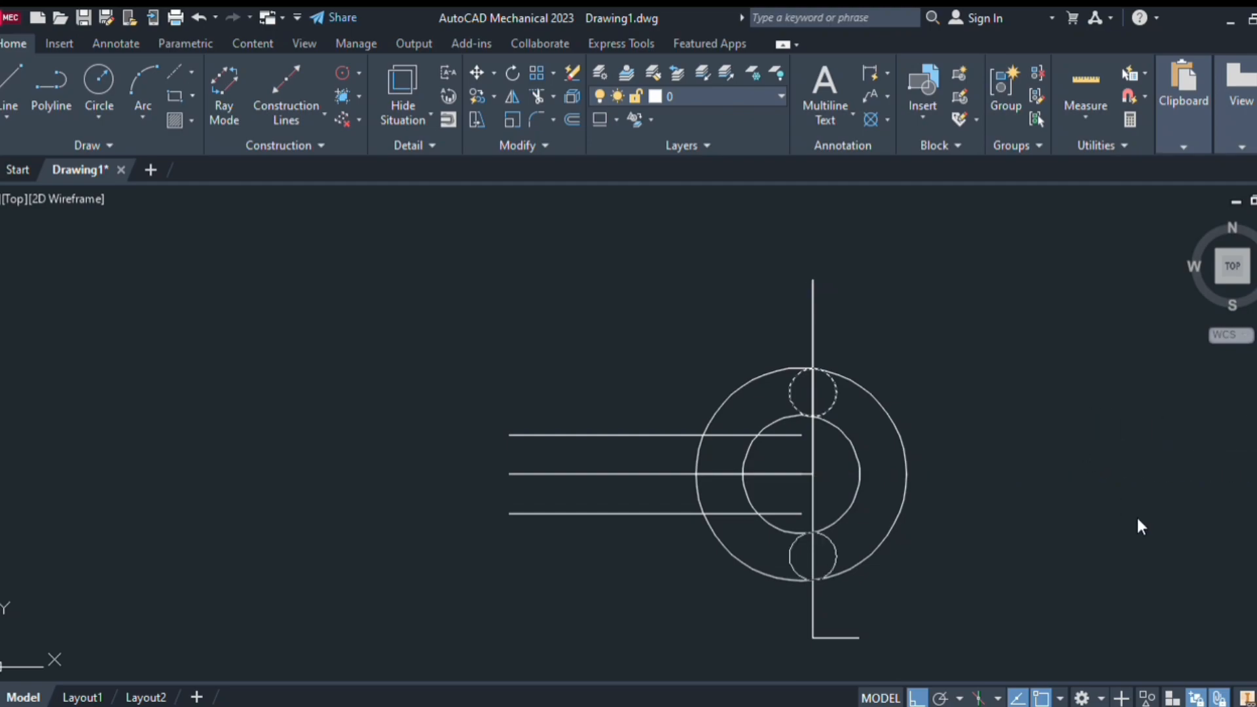
pyautogui.press('Return')
# Trim the vertical line above the outer circle, the upper small circle's left half and both large circles right of the vertical line.
pyautogui.click(813, 331)
pyautogui.click(791, 398)
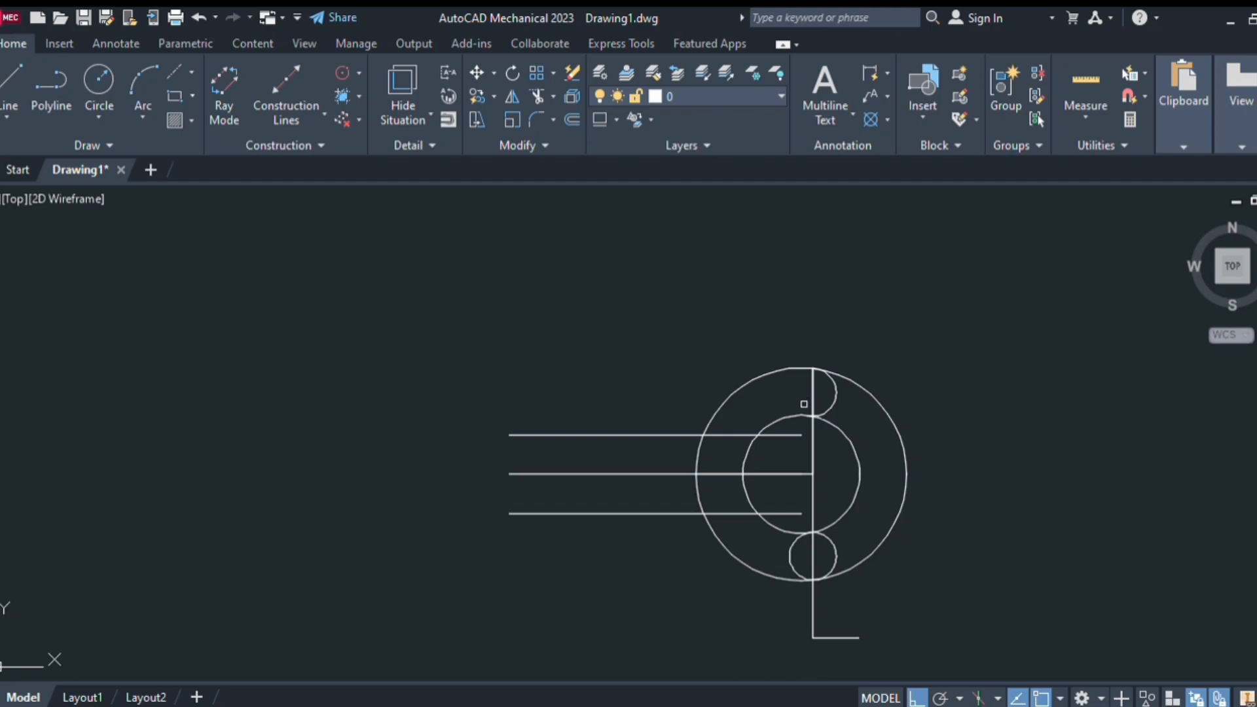
pyautogui.click(869, 394)
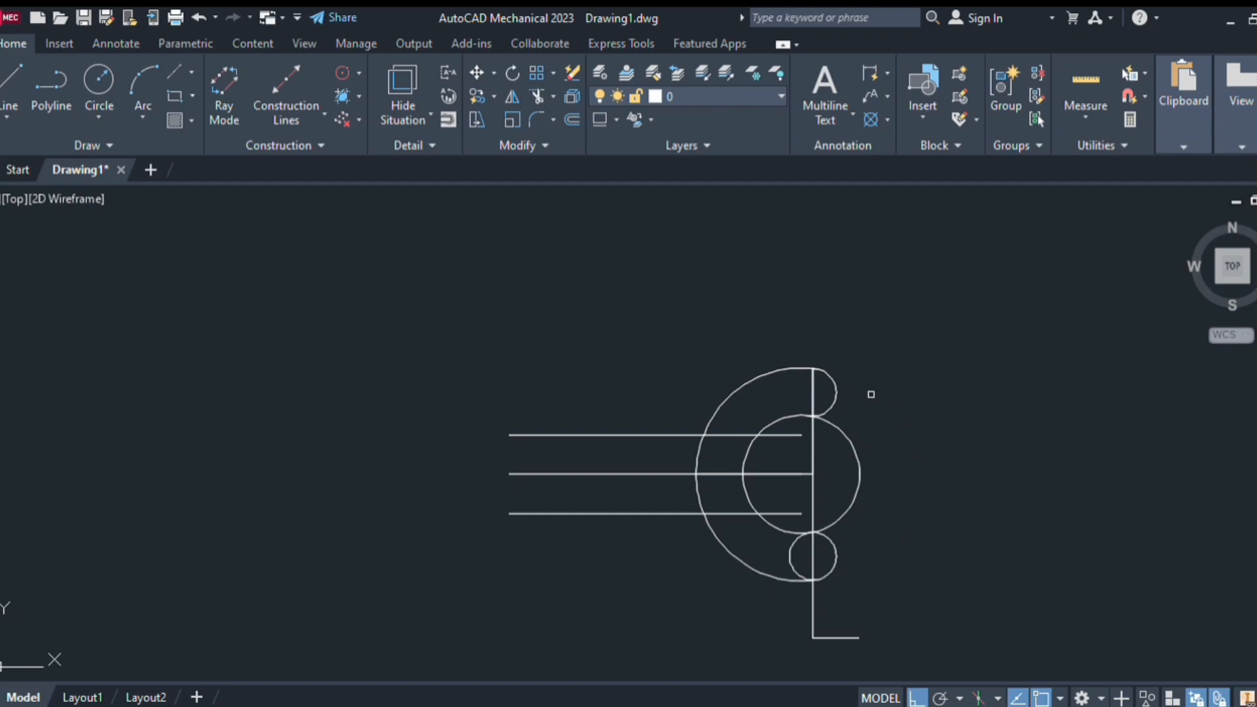
pyautogui.click(855, 454)
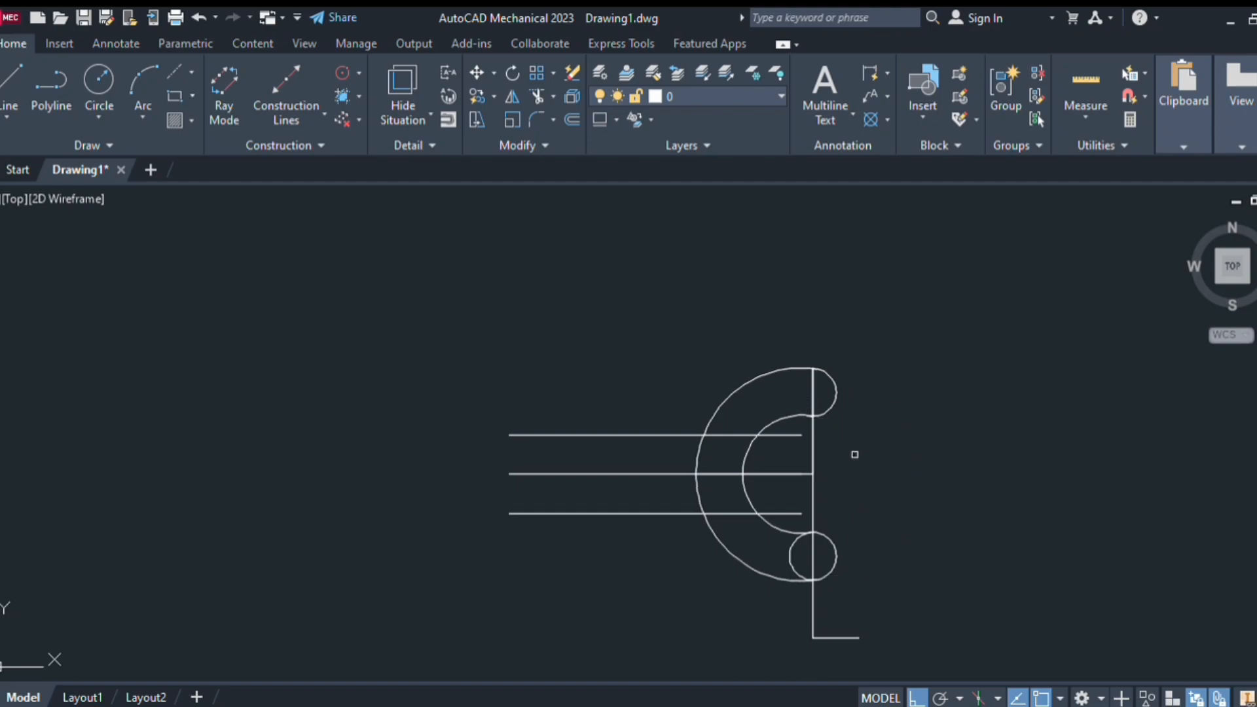
# Trim the vertical line in the opening between the upper end and the centre line and inside the upper rounded end.
pyautogui.click(812, 451)
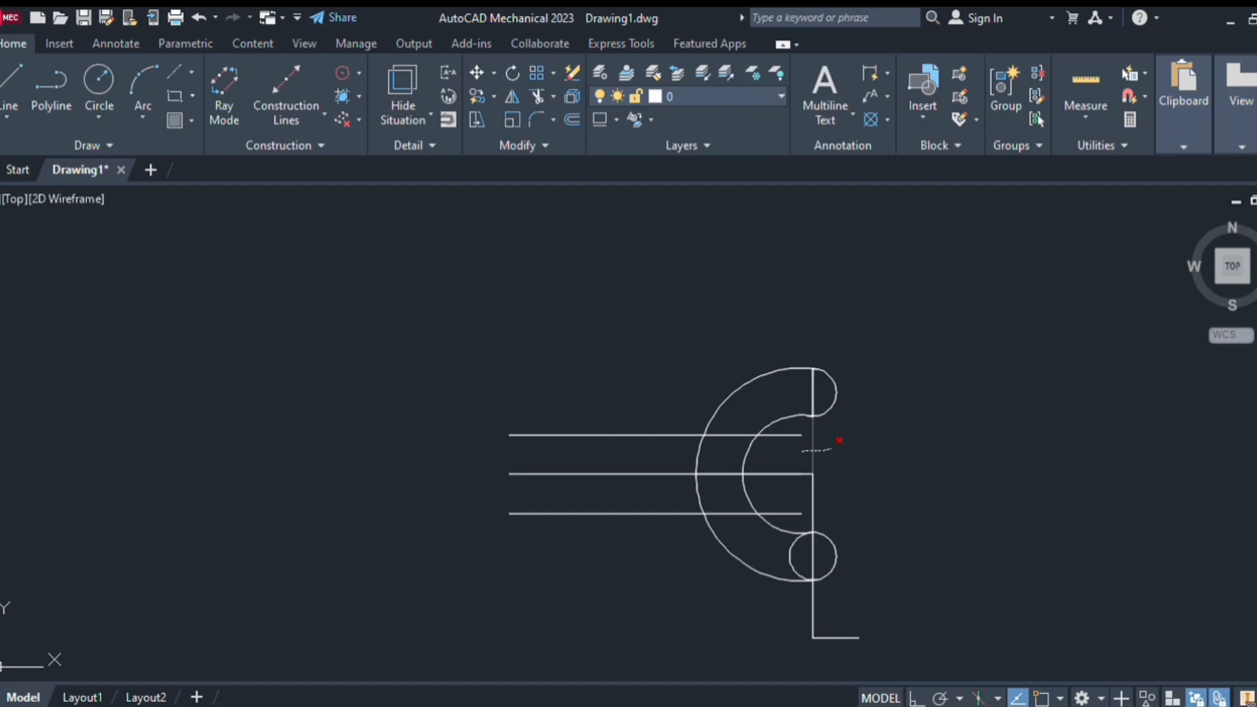
pyautogui.press('Escape')
pyautogui.click(794, 397)
pyautogui.click(822, 395)
pyautogui.press('Escape')
# Trim the three horizontal lines between the two arcs and the outer arc between the two handle edges.
pyautogui.click(732, 424)
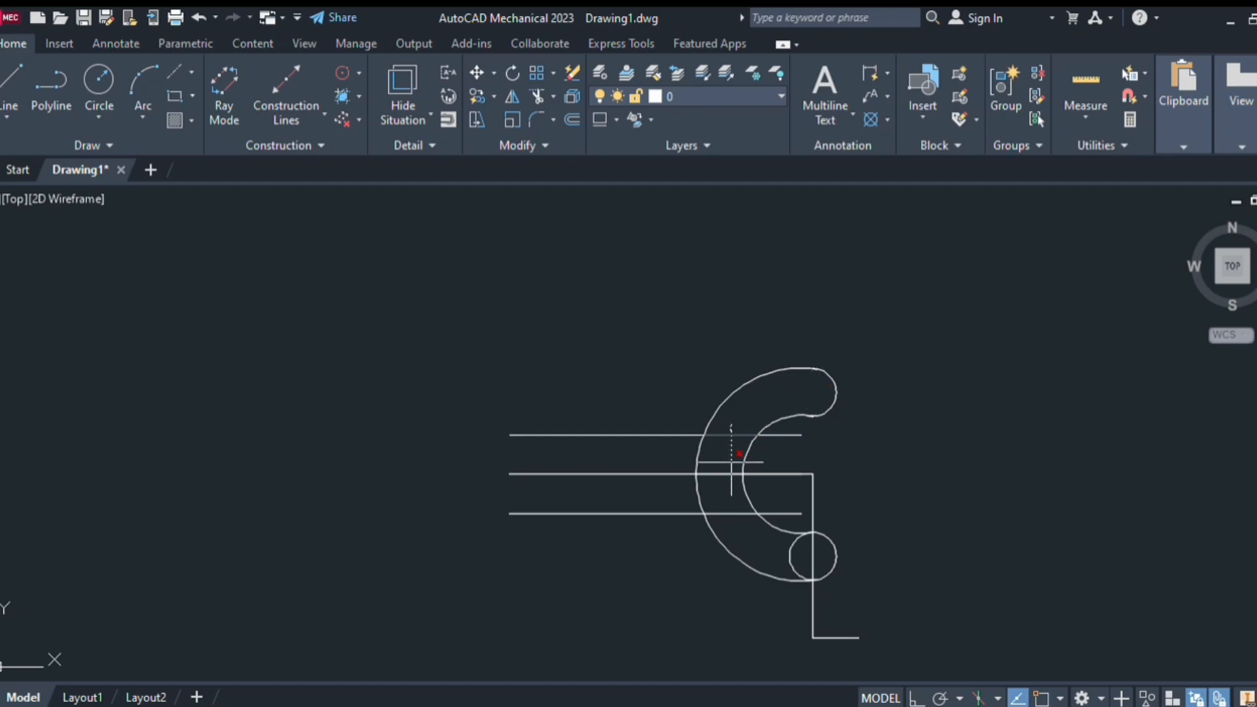
pyautogui.click(727, 517)
pyautogui.press('Escape')
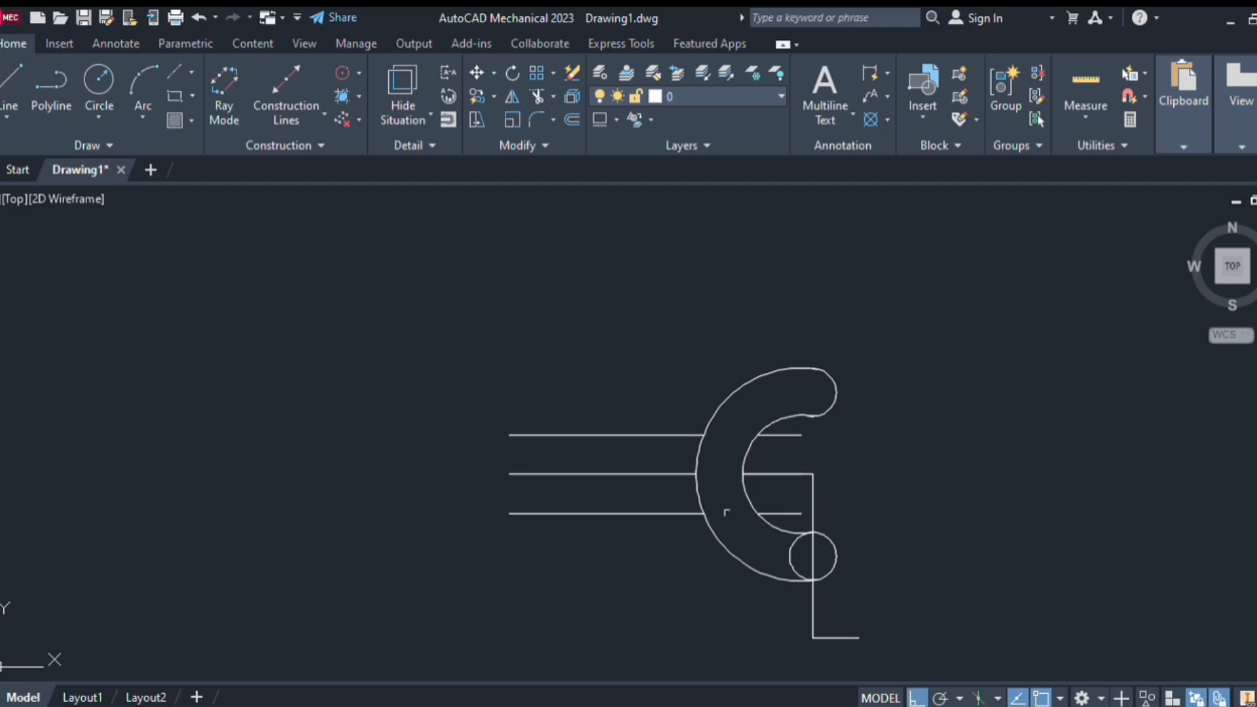
pyautogui.press('space')
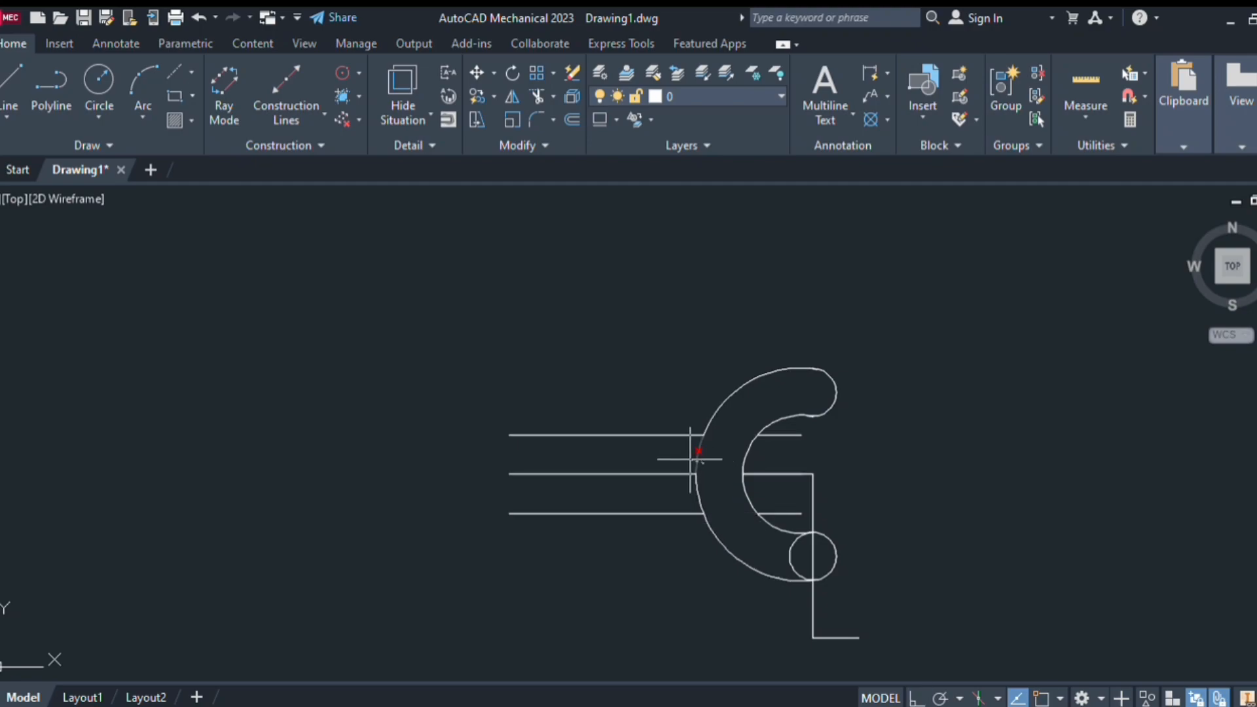
pyautogui.click(693, 462)
pyautogui.press('Escape')
pyautogui.press('space')
pyautogui.click(698, 487)
pyautogui.press('Escape')
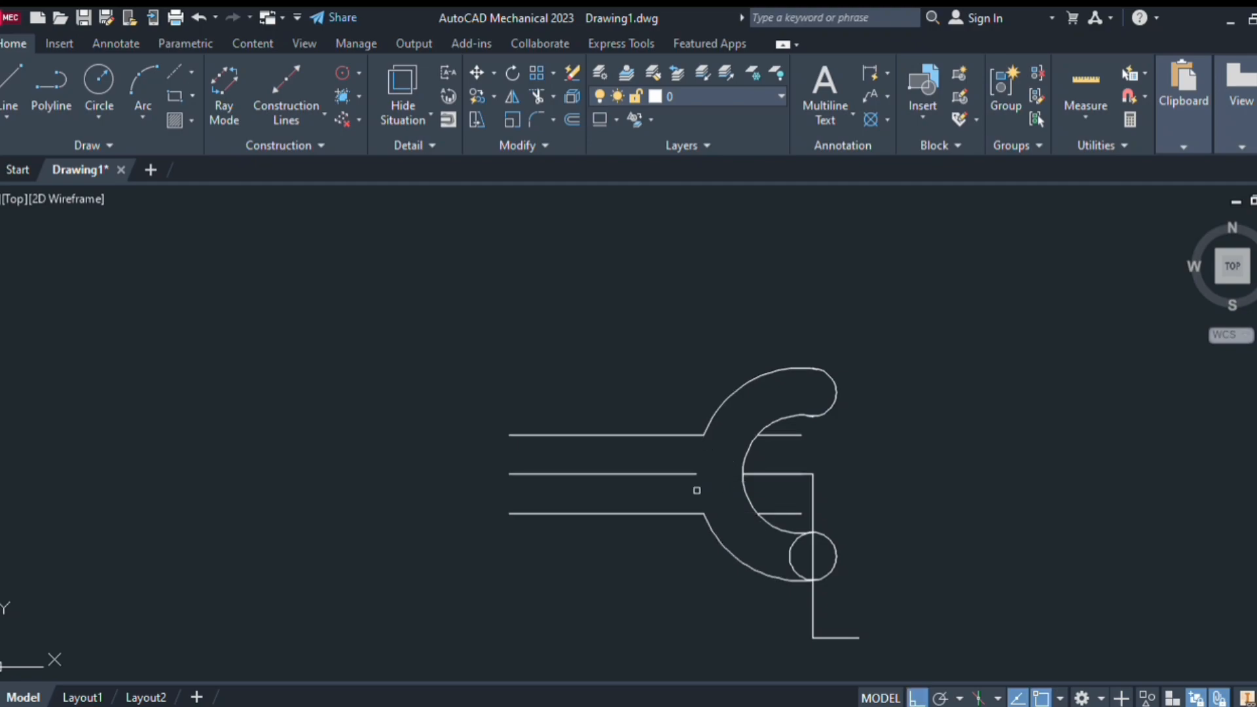
# Remove the horizontal line pieces inside the inner arc and the vertical line between the centre line and the lower small circle.
pyautogui.click(779, 434)
pyautogui.press('Escape')
pyautogui.press('space')
pyautogui.click(822, 500)
pyautogui.click(780, 466)
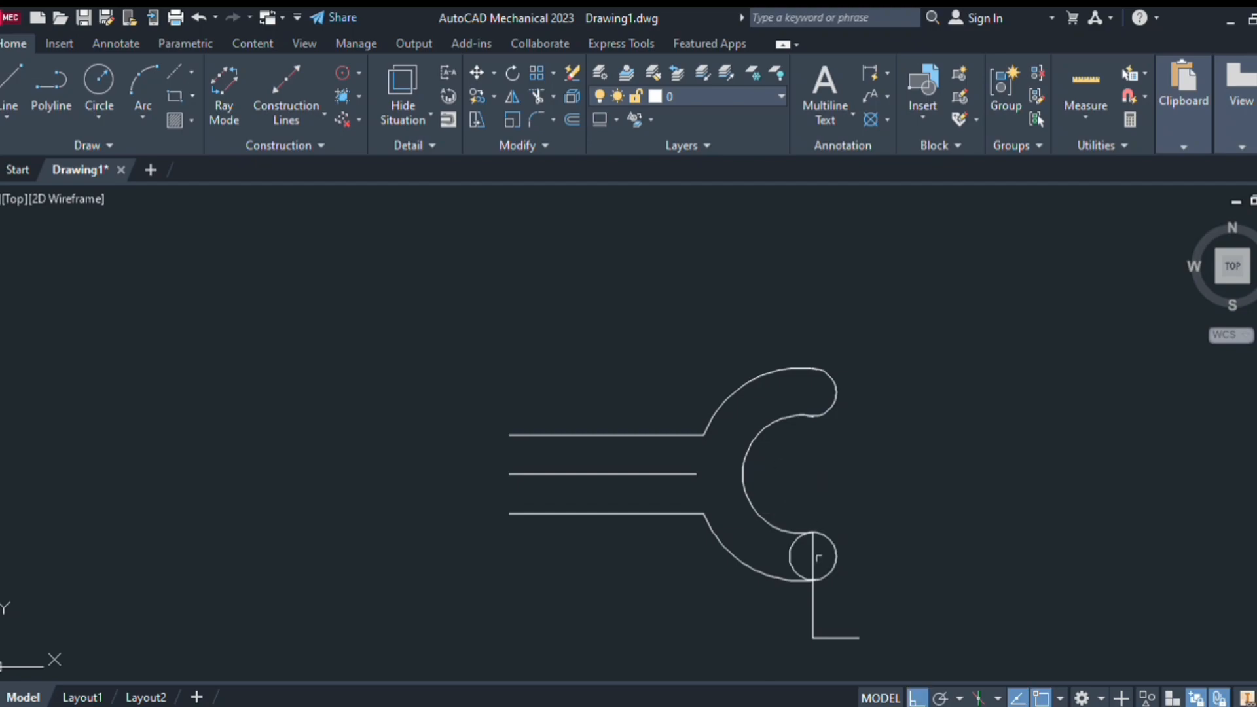
# Trim the lower small circle to its right half and remove the vertical line through and below it with its short bottom line.
pyautogui.click(819, 559)
pyautogui.click(770, 562)
pyautogui.click(824, 606)
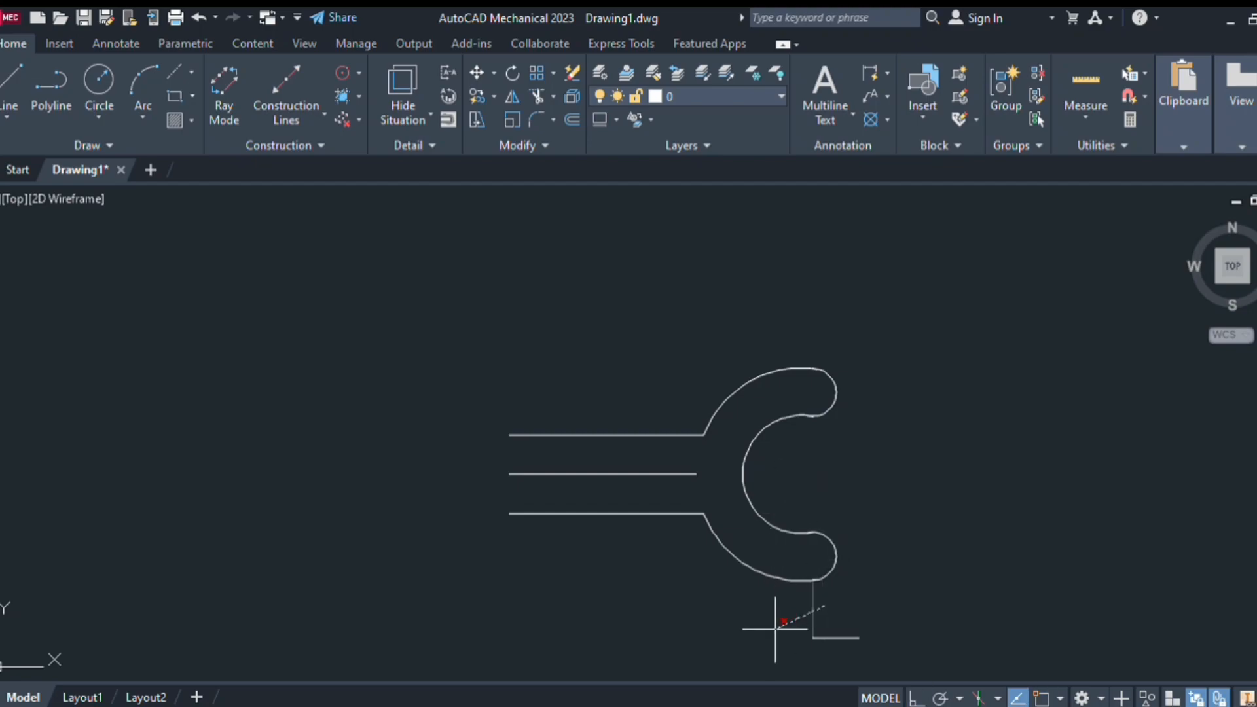
pyautogui.click(776, 629)
pyautogui.click(835, 622)
pyautogui.click(838, 650)
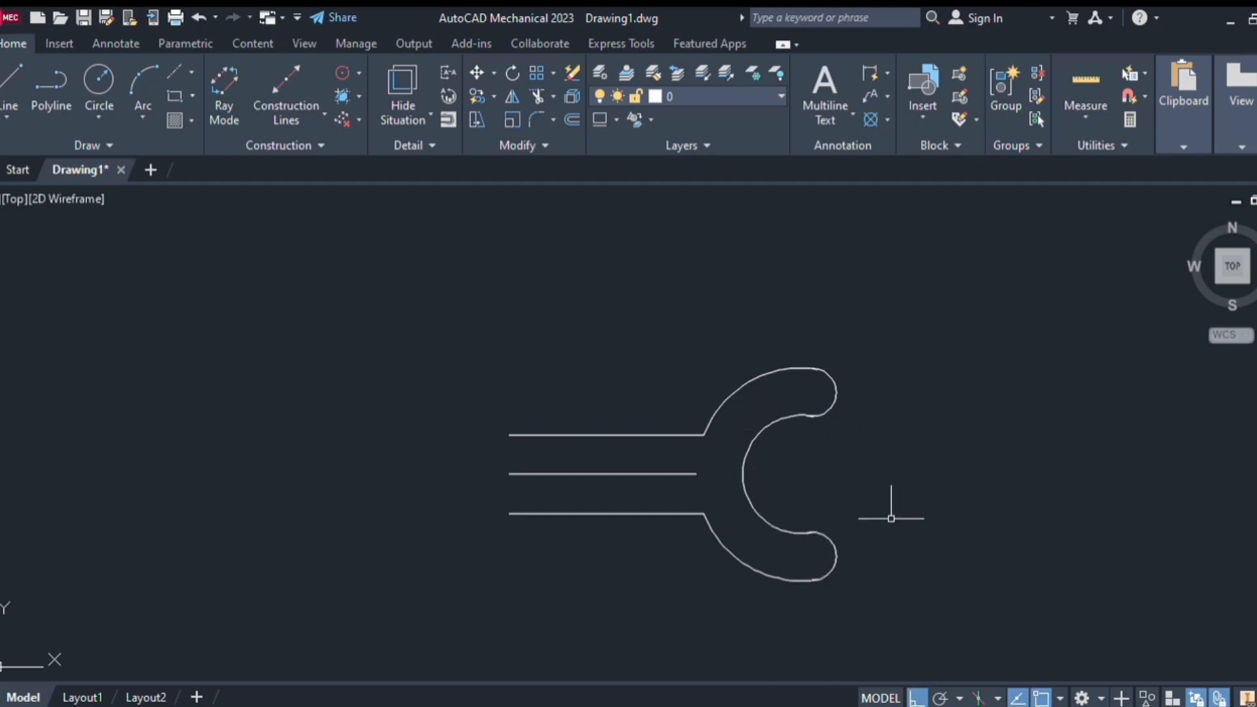
# Close the handle's left end with a vertical line and offset a copy of that line into the handle.
pyautogui.moveTo(913, 497); pyautogui.dragTo(941, 457, button='middle')
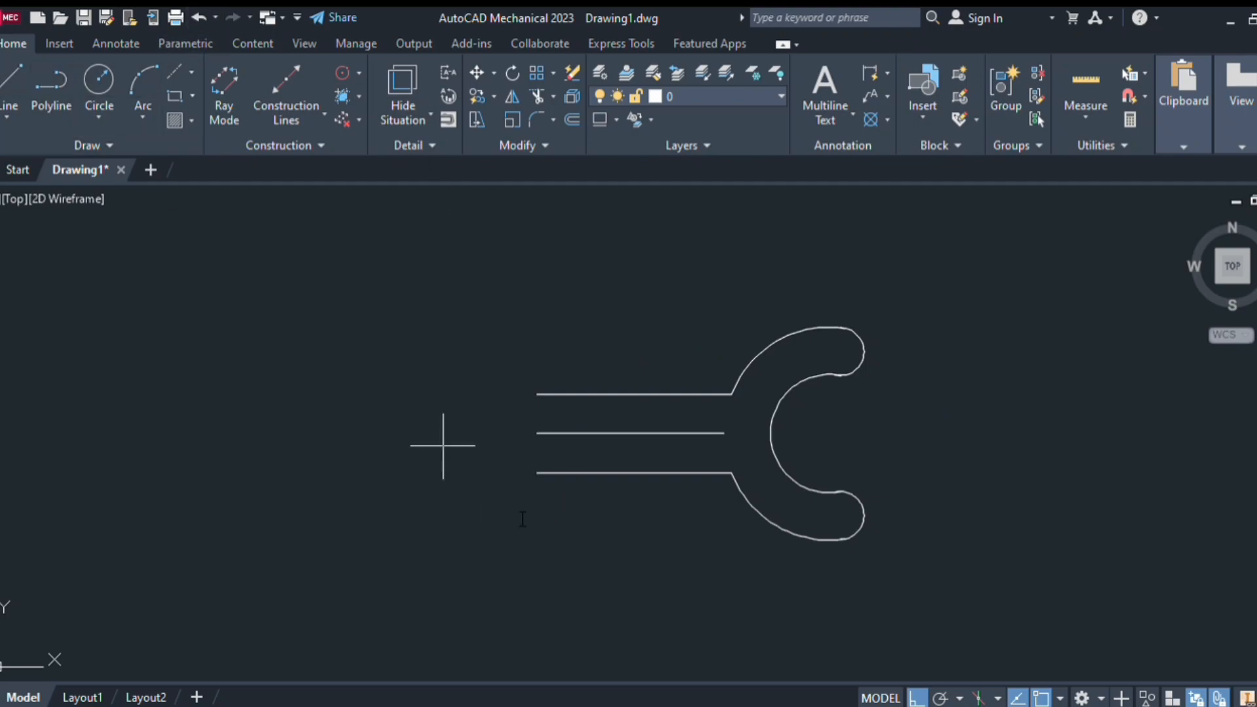
pyautogui.click(537, 395)
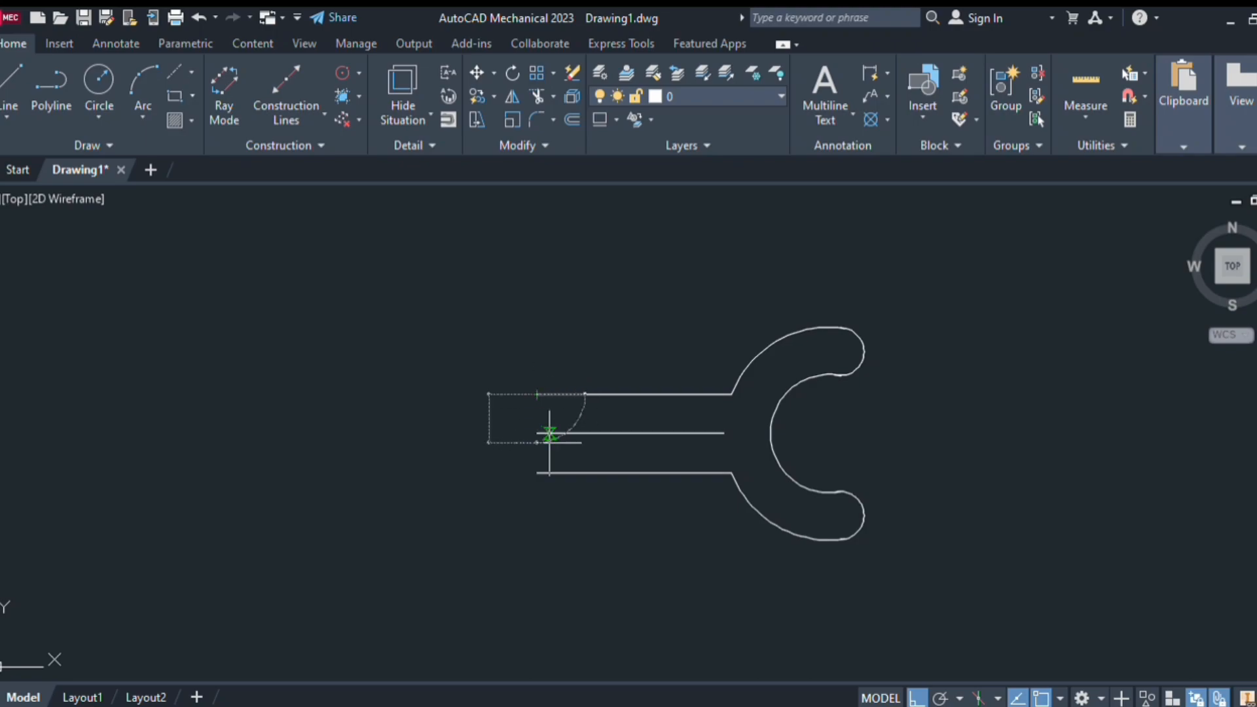
pyautogui.click(541, 470)
pyautogui.press('Return')
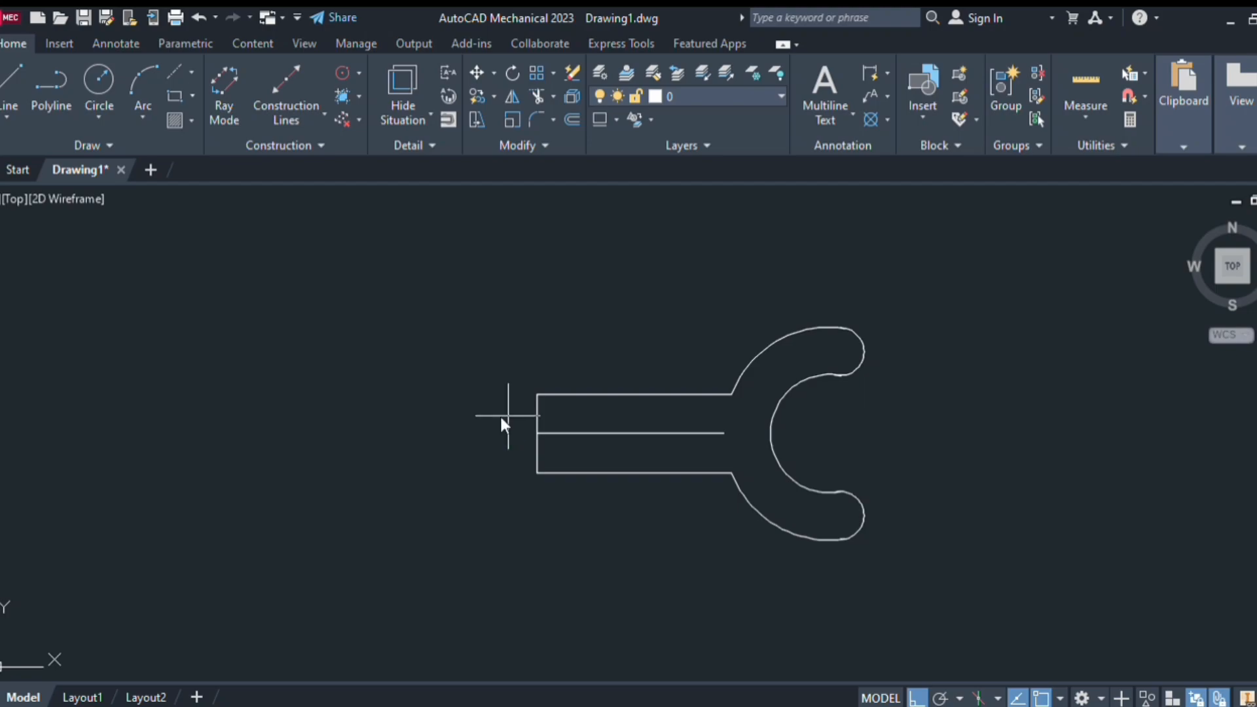
pyautogui.click(536, 425)
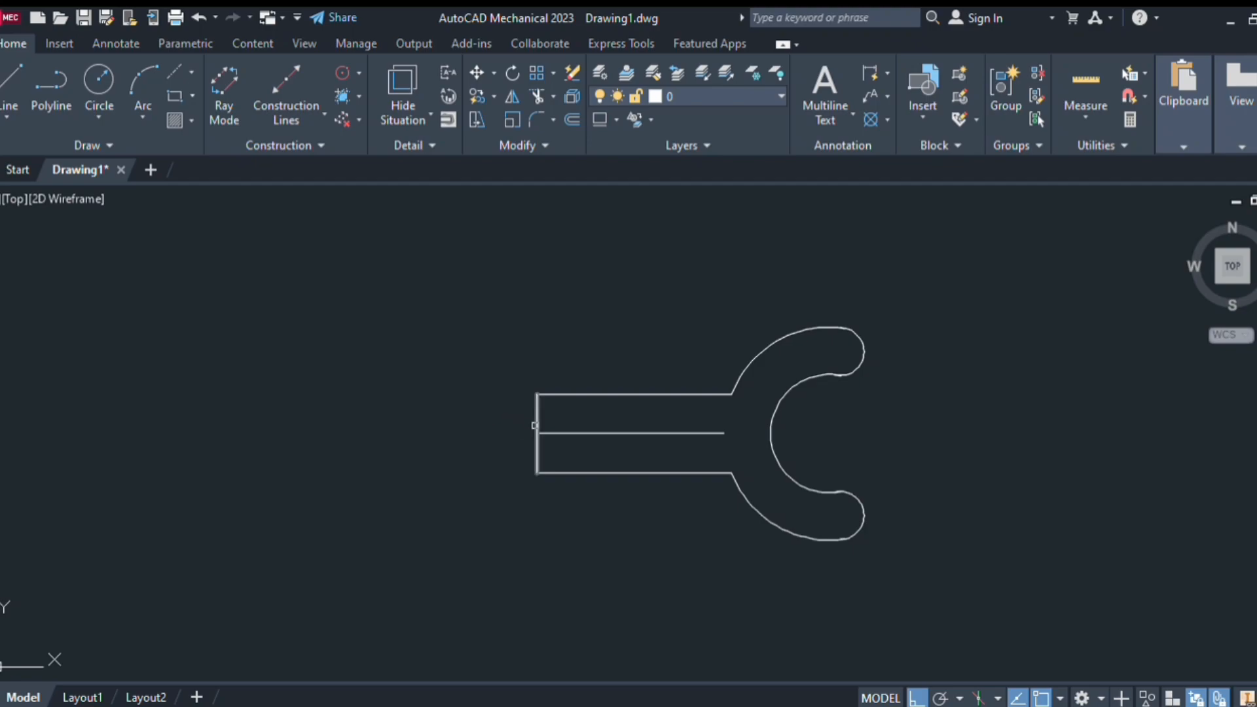
pyautogui.click(599, 432)
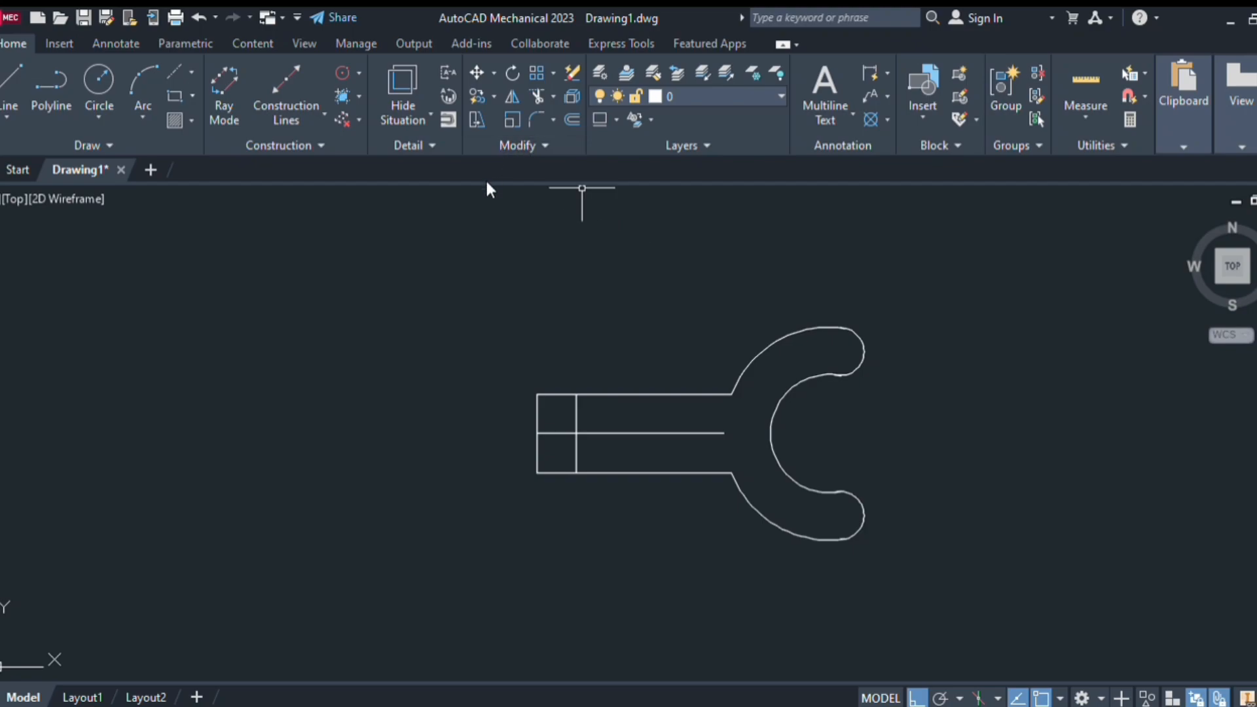
# Draw a vertical line across the handle where it meets the arc, offset it into the handle, and delete the original line.
pyautogui.click(731, 394)
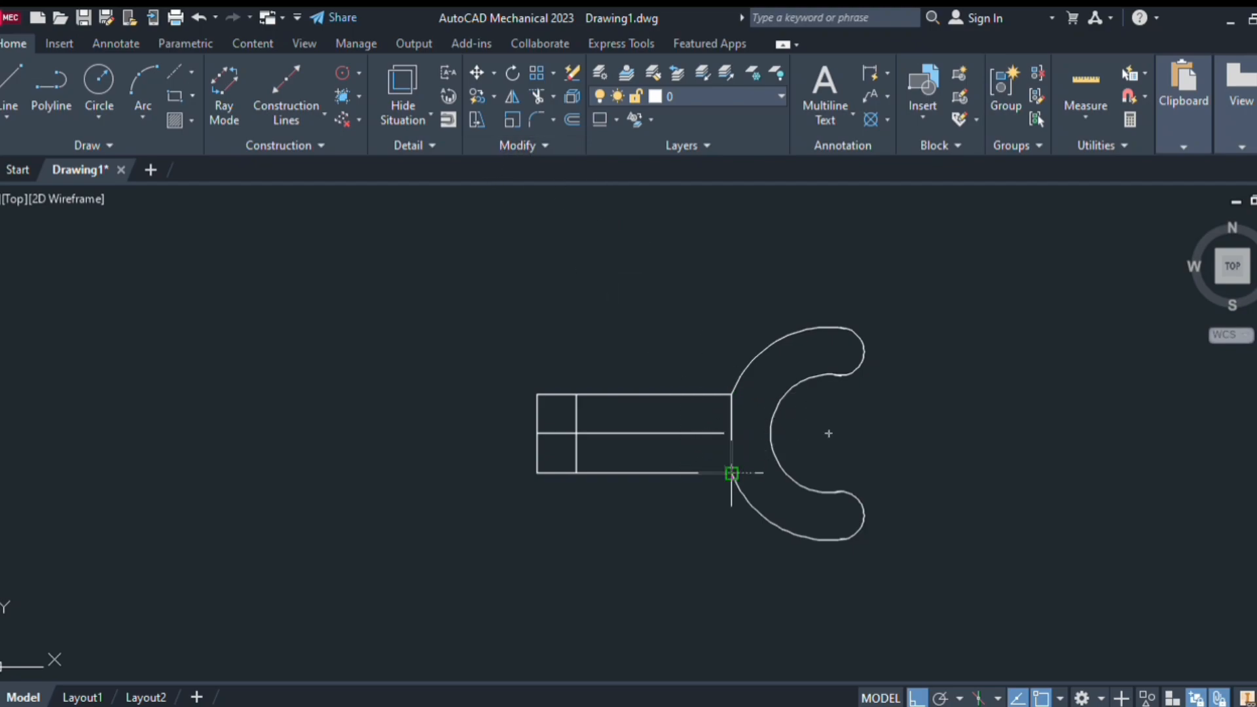
pyautogui.click(731, 473)
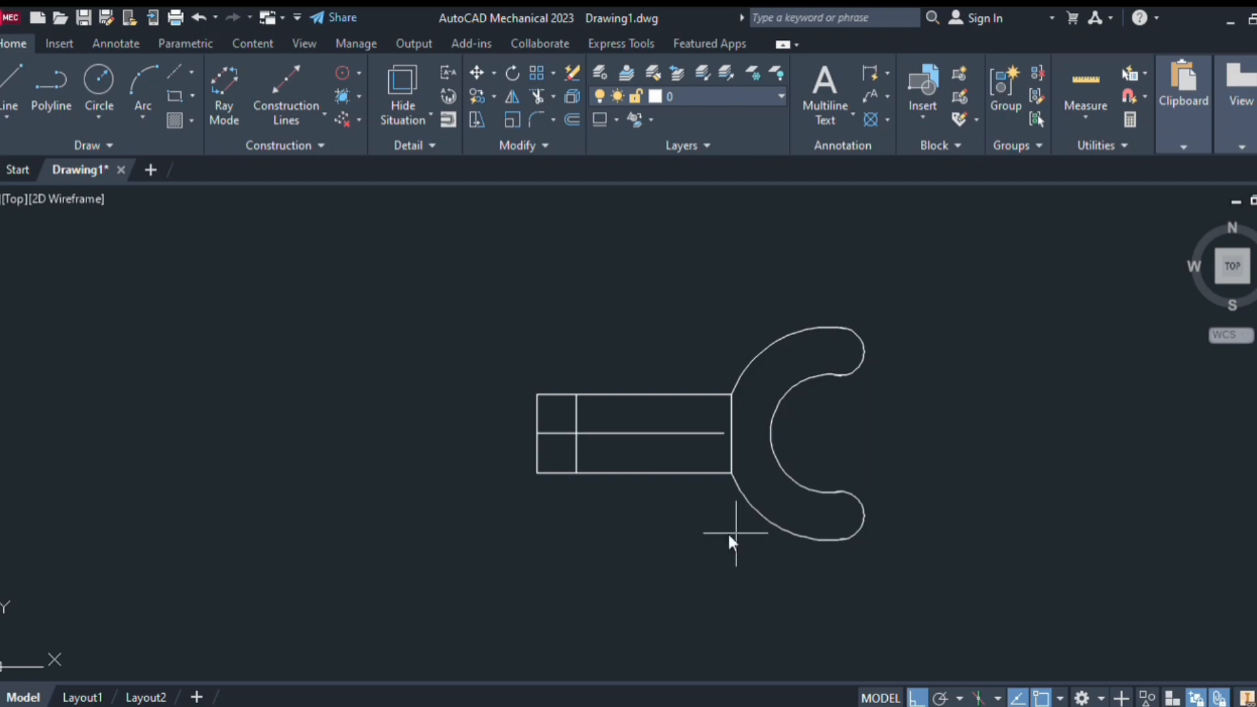
pyautogui.press('Return')
pyautogui.click(734, 459)
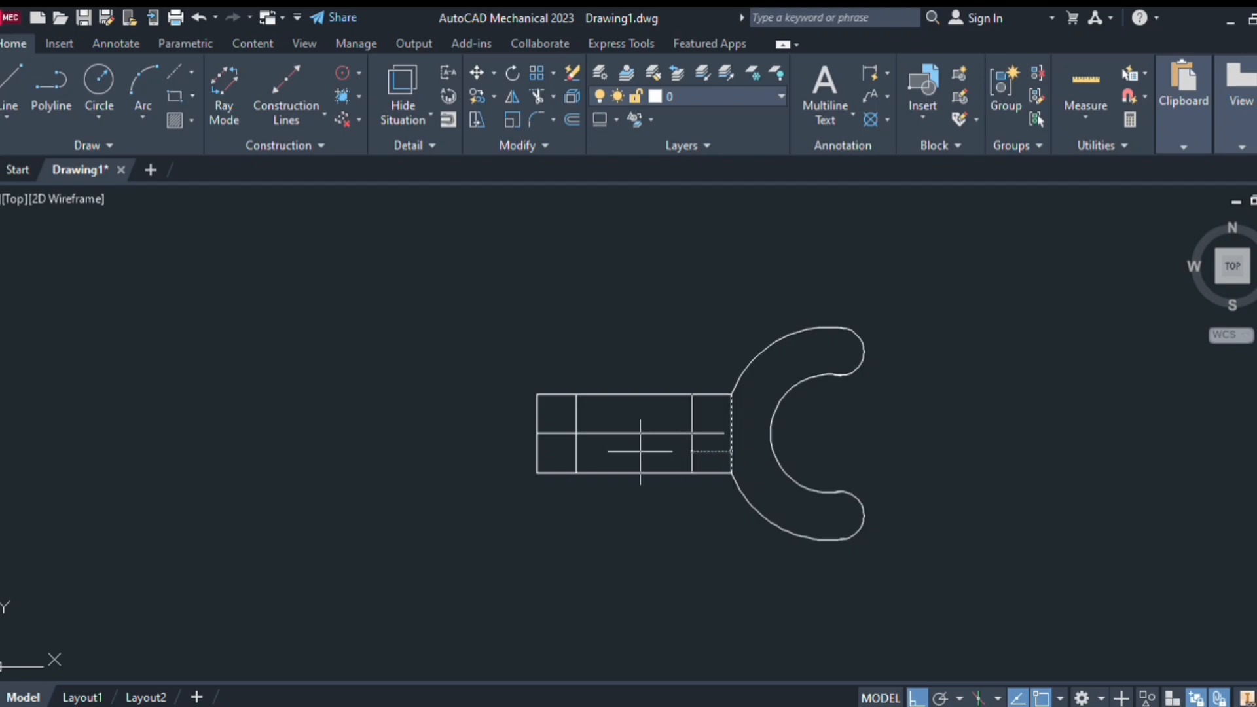
pyautogui.click(626, 452)
pyautogui.press('Escape')
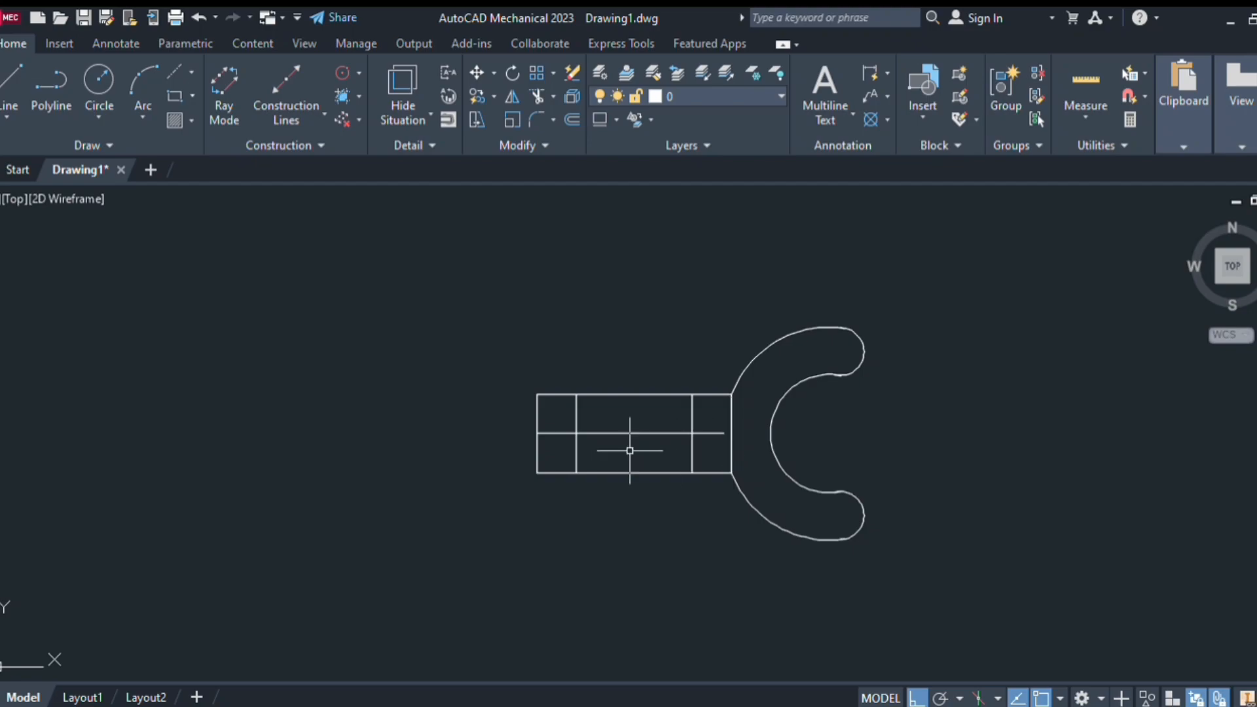
pyautogui.click(732, 449)
pyautogui.press('Delete')
# Draw a 6-unit-diameter circle at each intersection of the handle's centre line with the two offset lines.
pyautogui.click(692, 432)
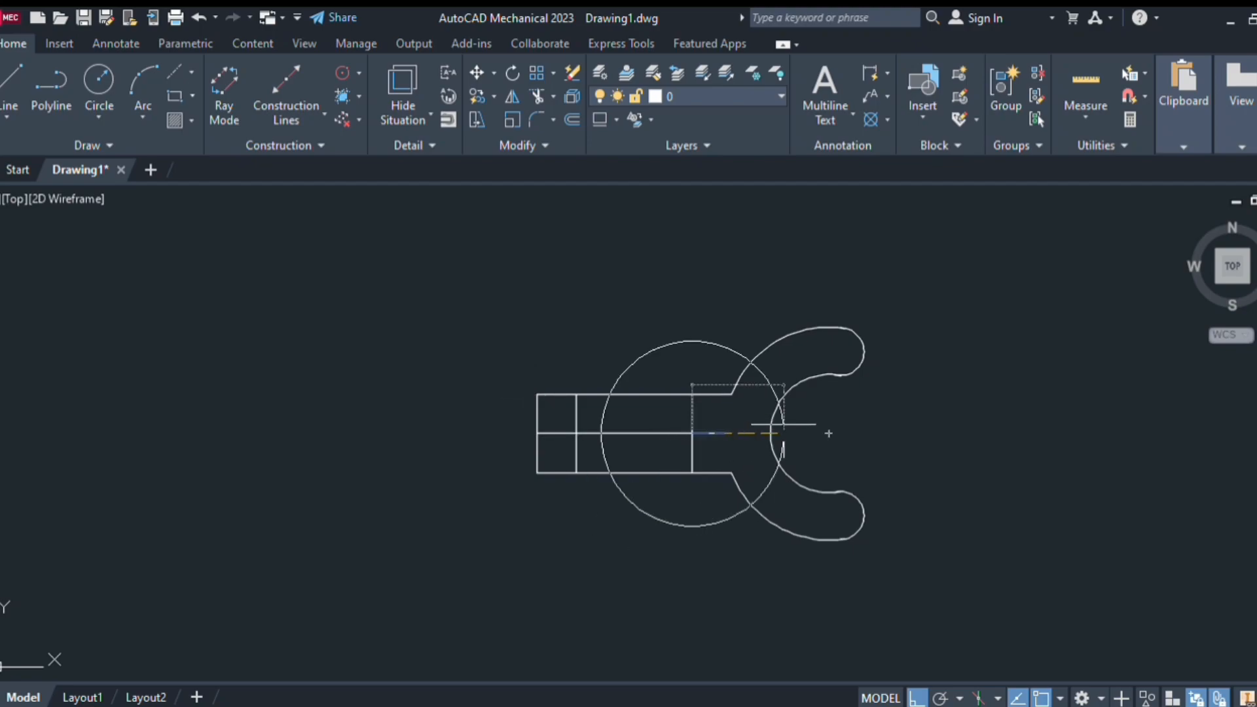
pyautogui.press('Return')
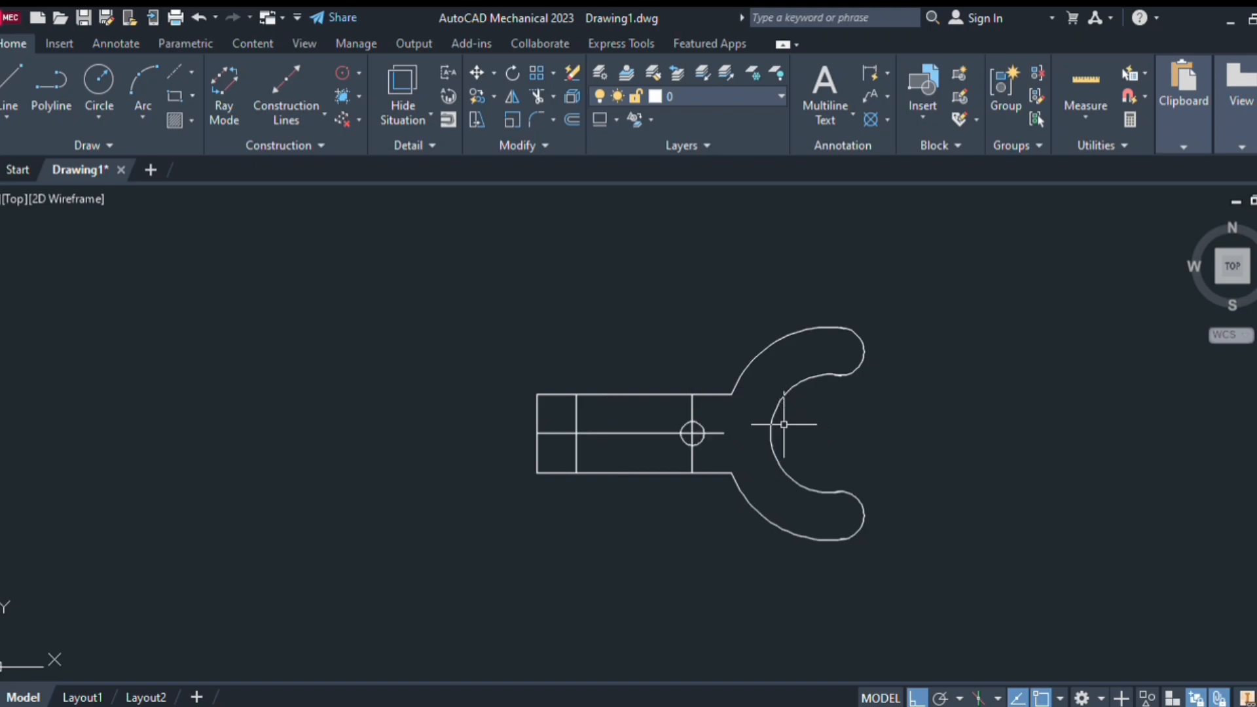
pyautogui.press('Return')
pyautogui.click(576, 433)
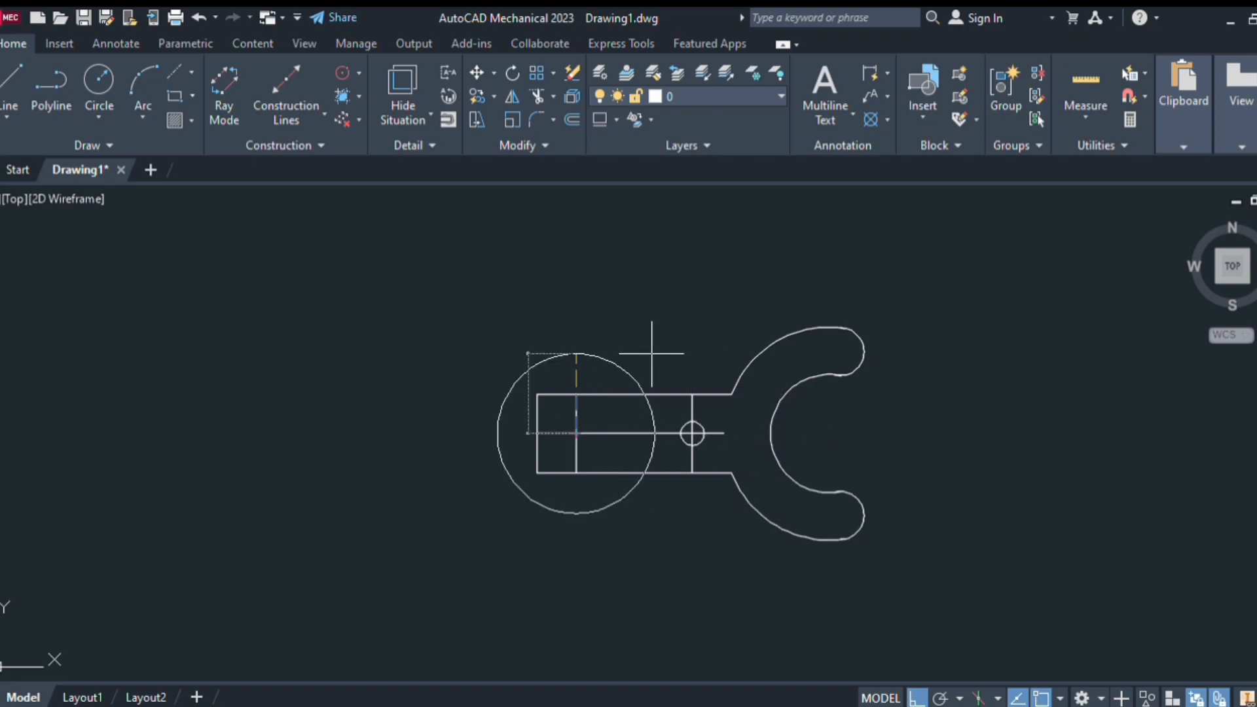
pyautogui.press('Return')
# Delete the two vertical offset lines and the horizontal centre line from the handle, leaving the two hole circles.
pyautogui.scroll(4, 623, 418)
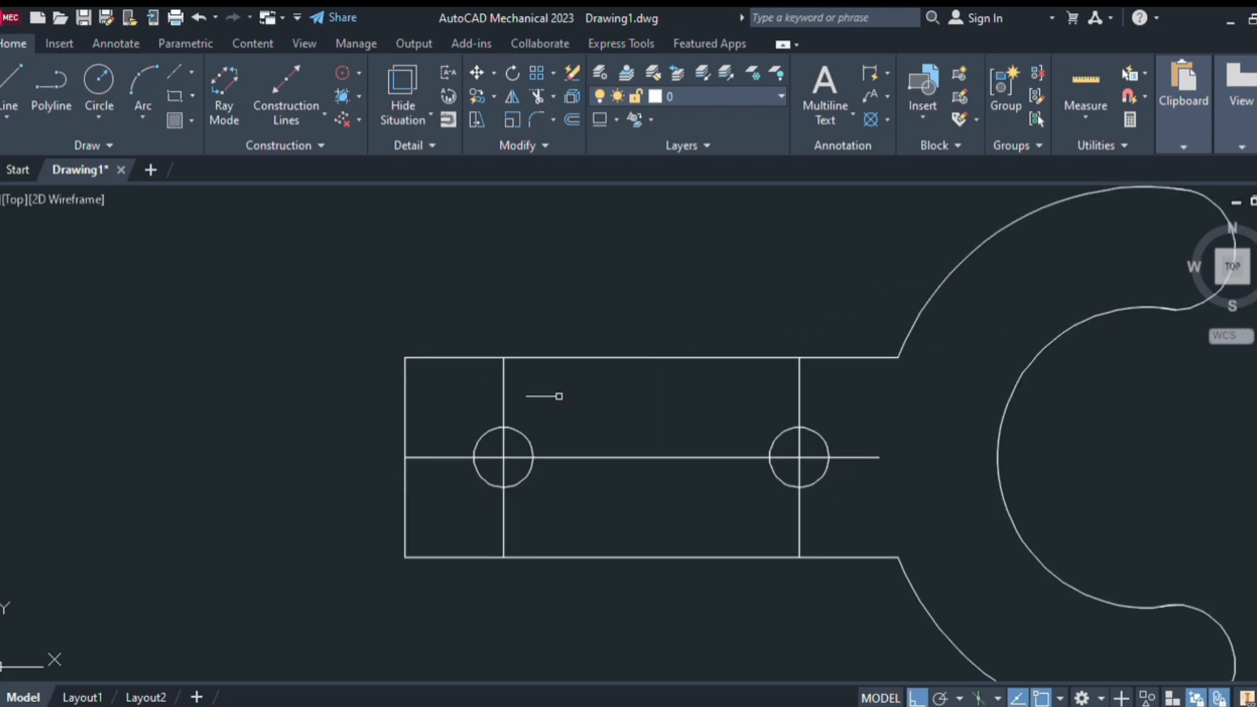
pyautogui.click(504, 400)
pyautogui.press('Delete')
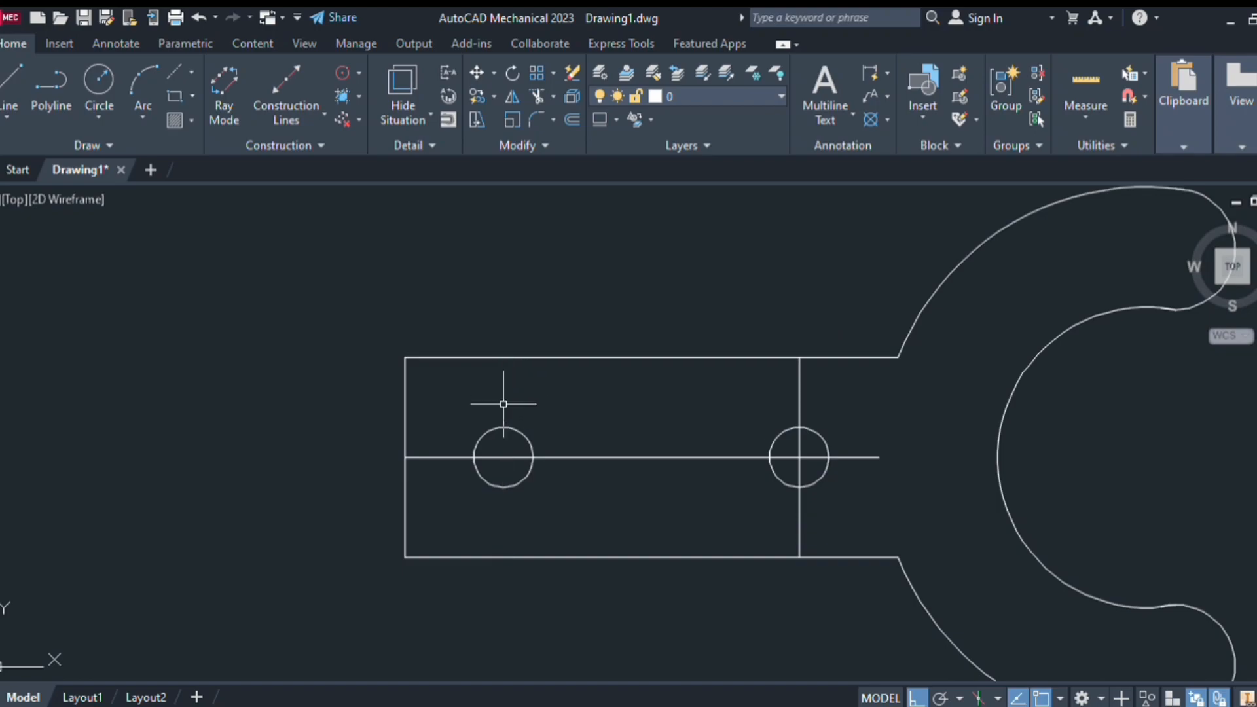
pyautogui.click(561, 457)
pyautogui.press('Delete')
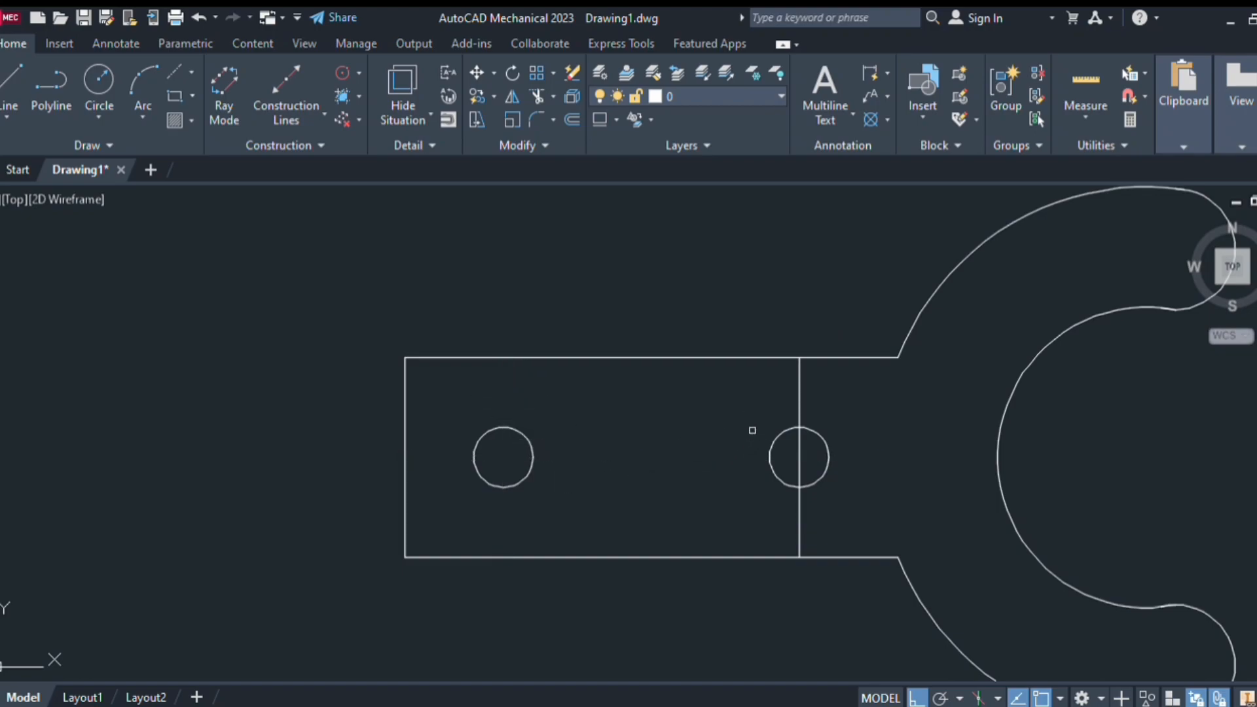
pyautogui.click(798, 404)
pyautogui.press('Delete')
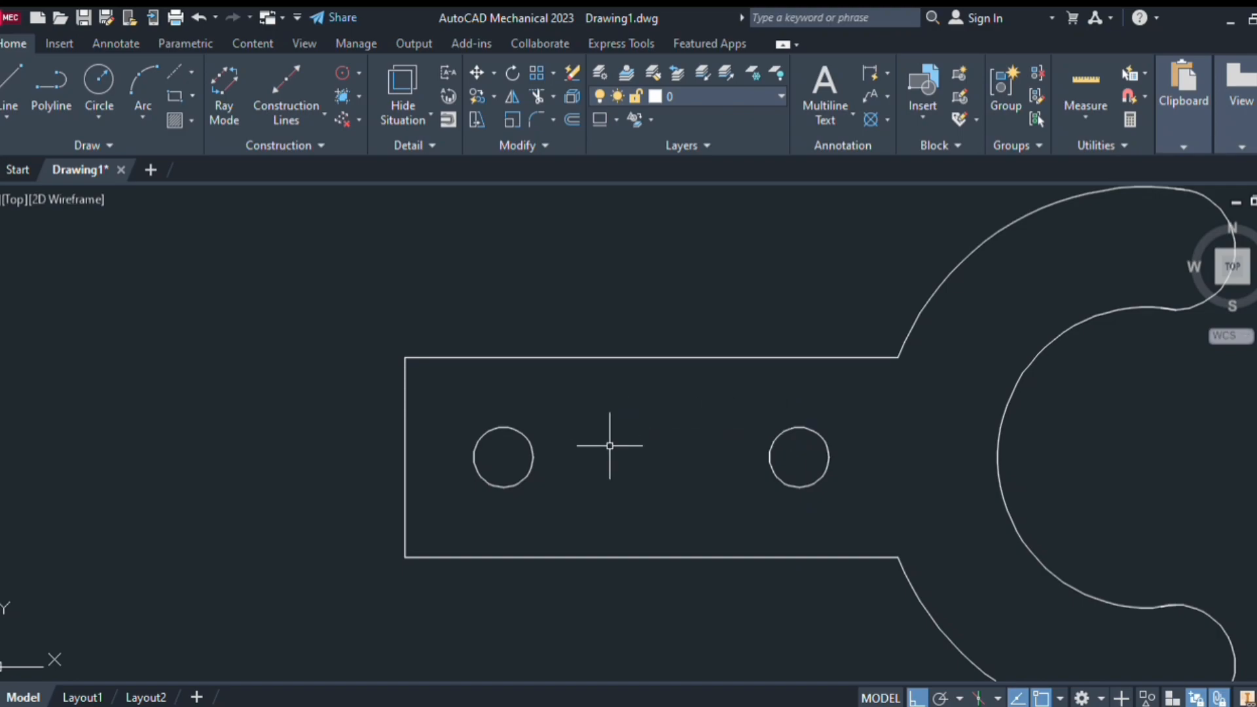
pyautogui.scroll(-2, 625, 438)
pyautogui.scroll(-3, 626, 438)
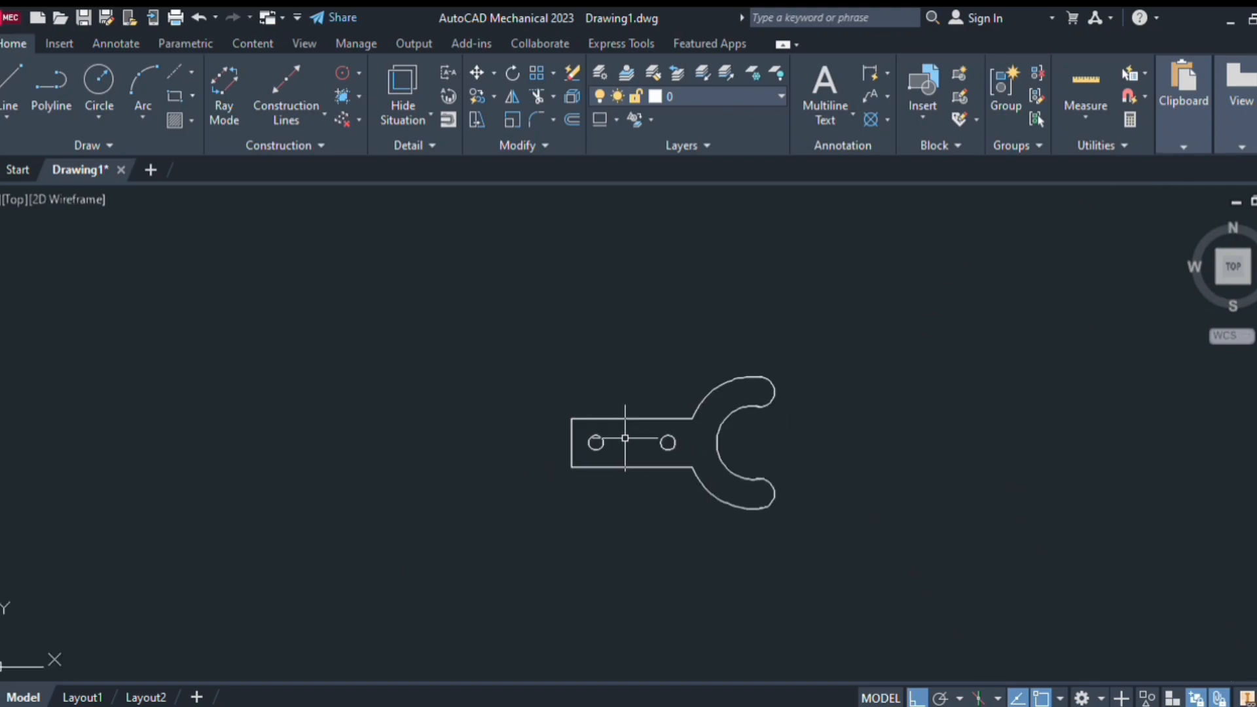
pyautogui.click(626, 438)
pyautogui.press('Delete')
pyautogui.scroll(4, 678, 451)
pyautogui.scroll(-4, 682, 445)
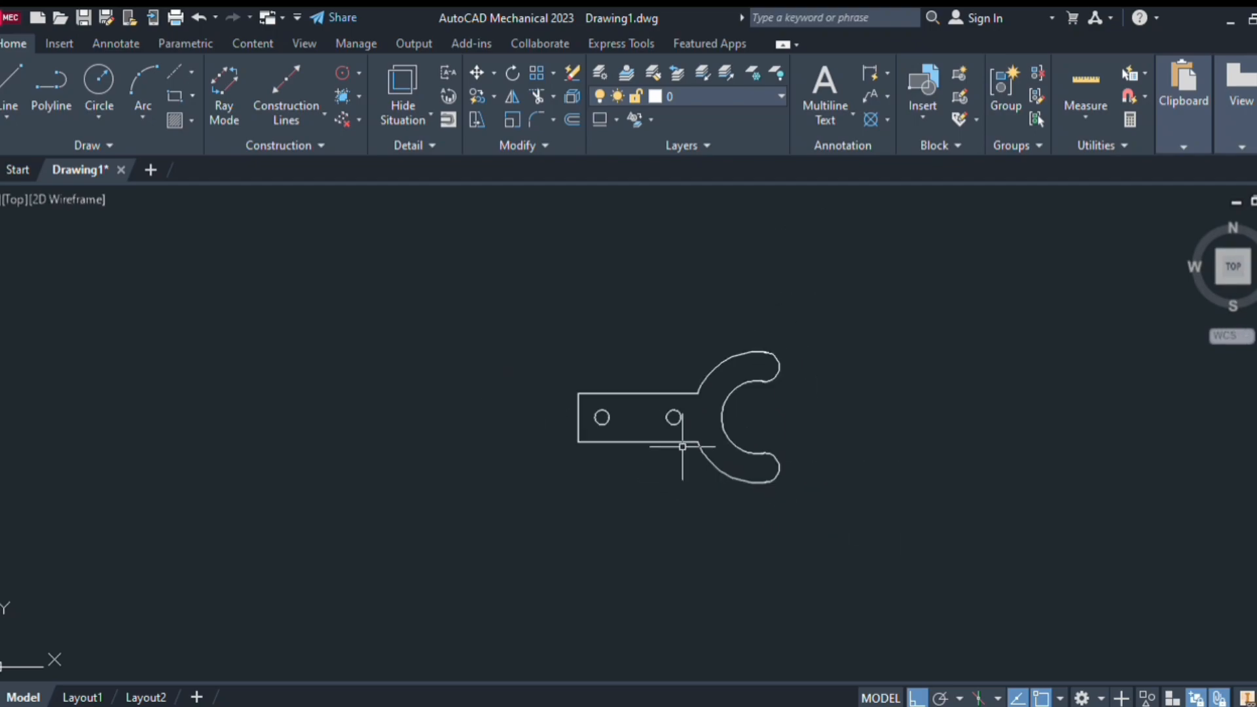
pyautogui.moveTo(693, 457)
pyautogui.mouseDown(button='middle')
pyautogui.moveTo(740, 485)
pyautogui.moveTo(537, 412)
pyautogui.mouseUp(button='middle')
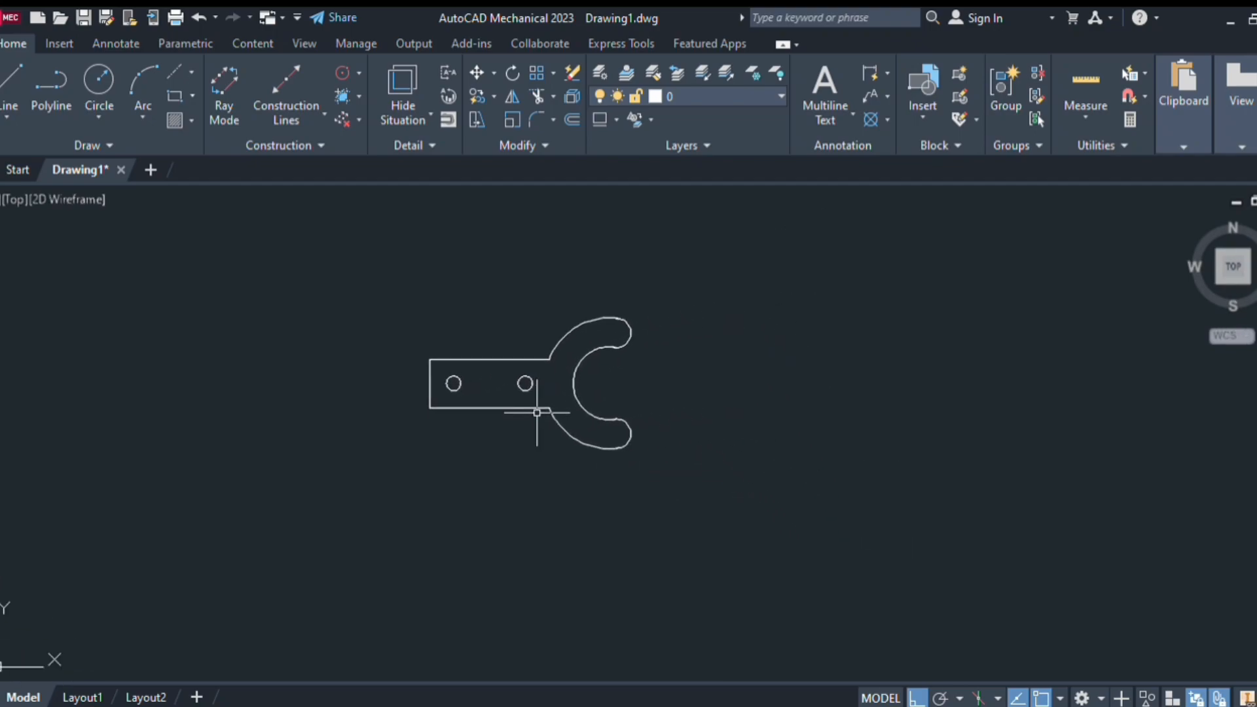
pyautogui.keyDown('shift'); pyautogui.moveTo(611, 424); pyautogui.dragTo(546, 409, button='middle'); pyautogui.keyUp('shift')
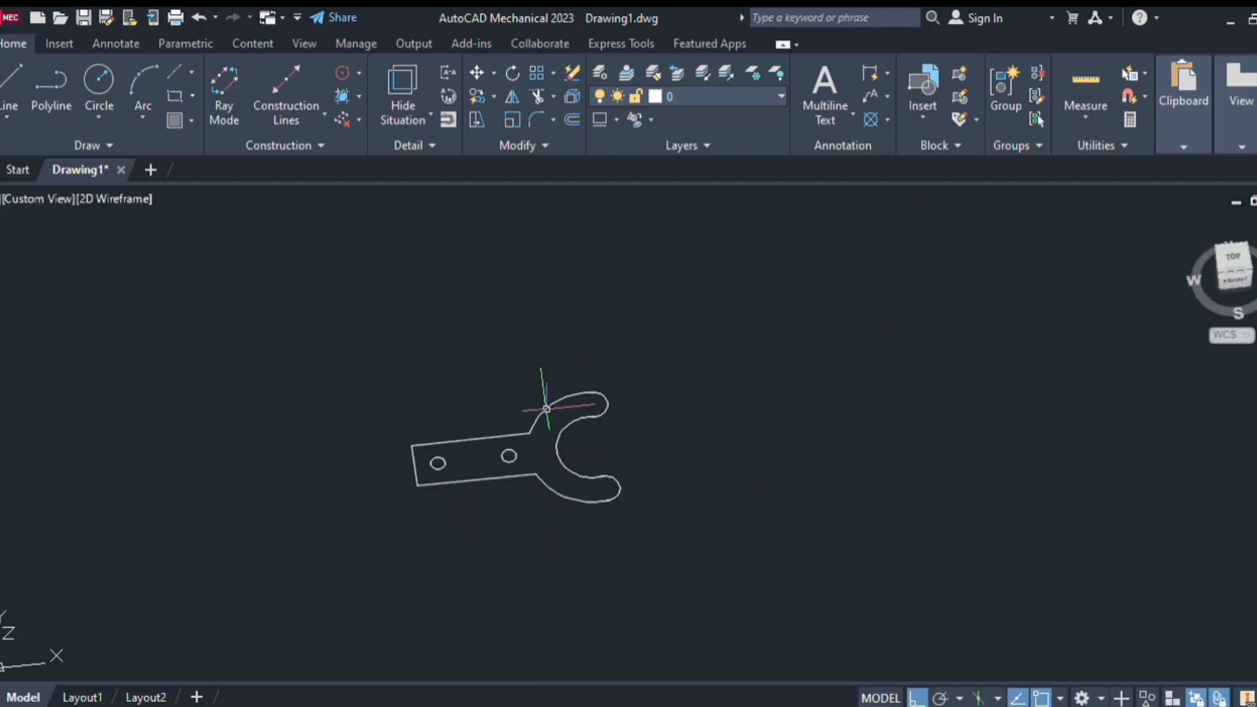
pyautogui.click(1186, 220)
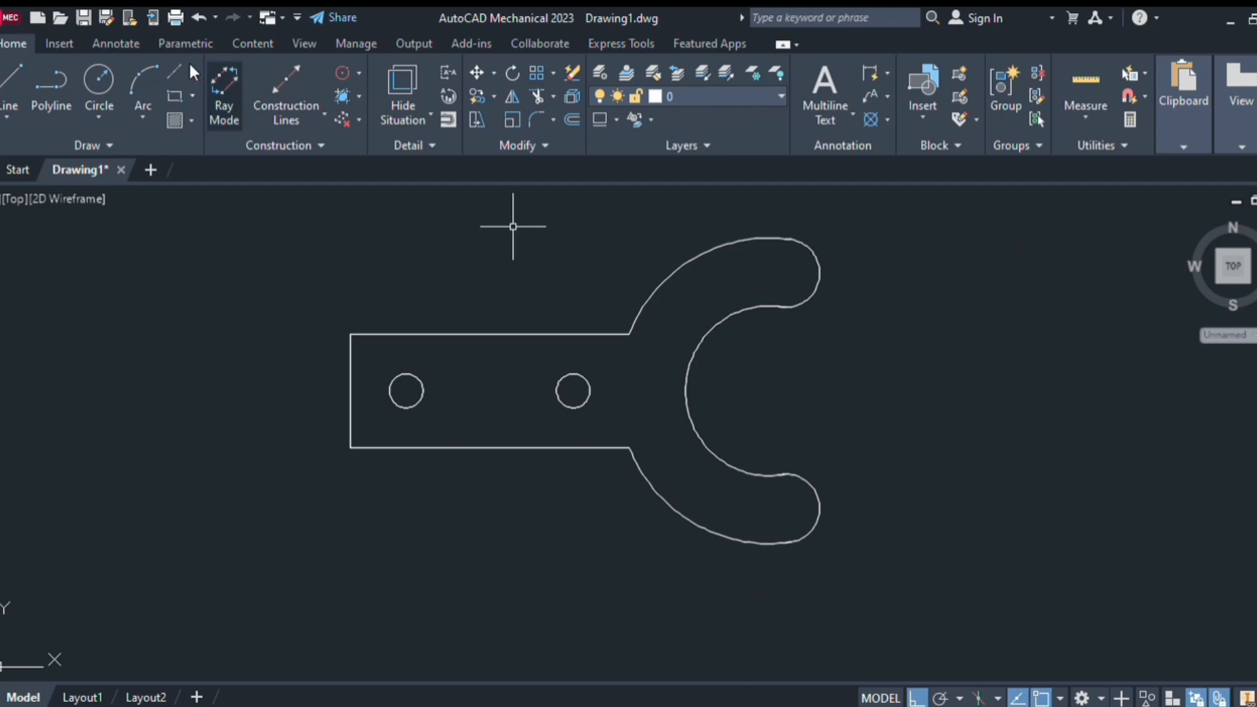
# Add diameter dimensions to the right and left handle holes, placing both above the handle's upper edge.
pyautogui.click(115, 46)
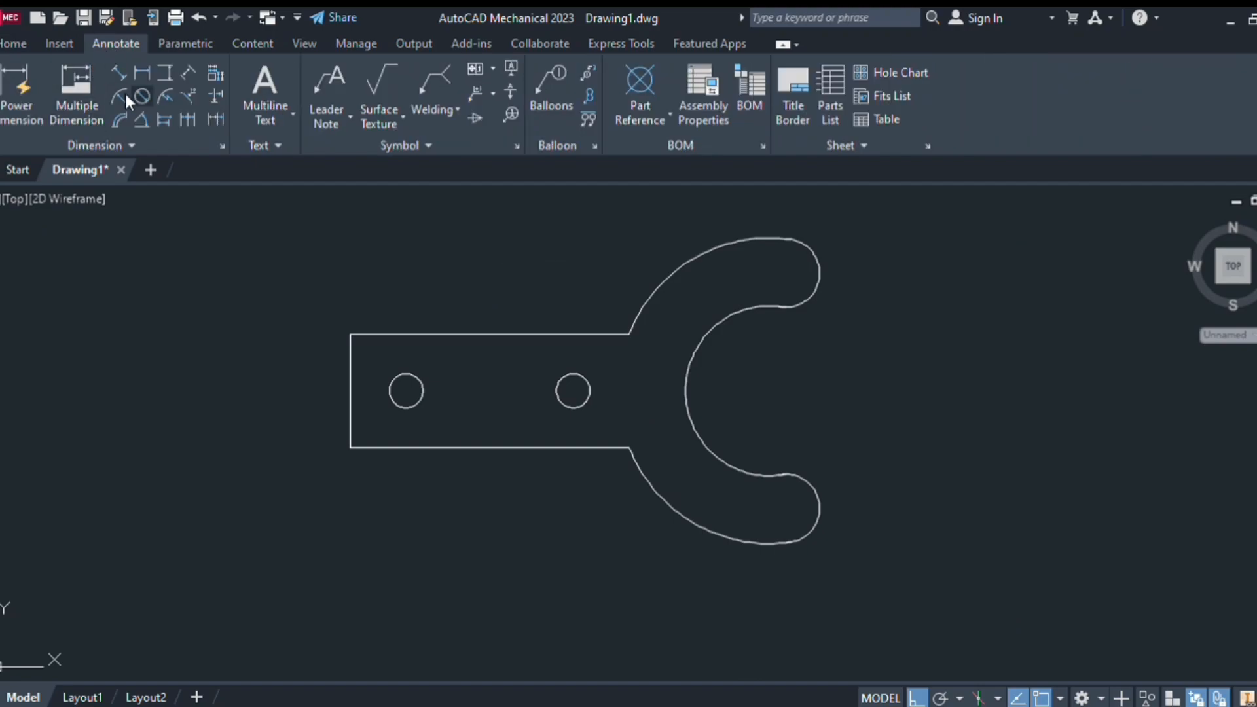
pyautogui.click(583, 380)
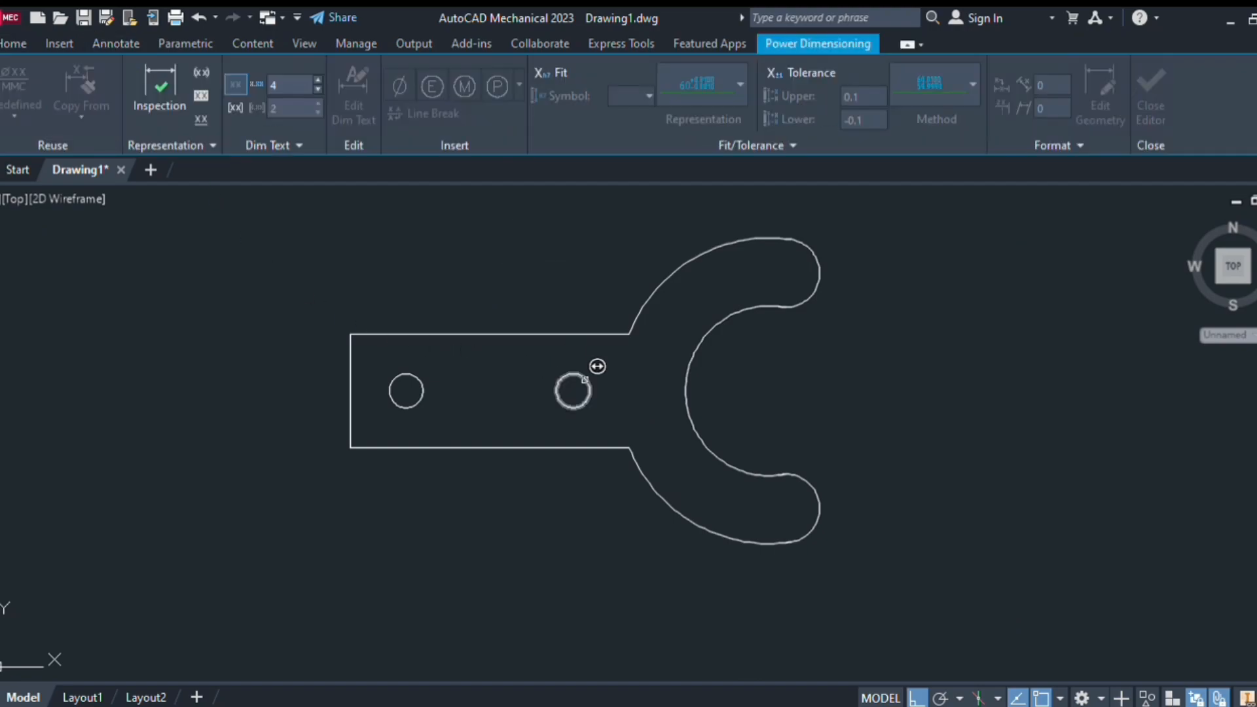
pyautogui.click(630, 236)
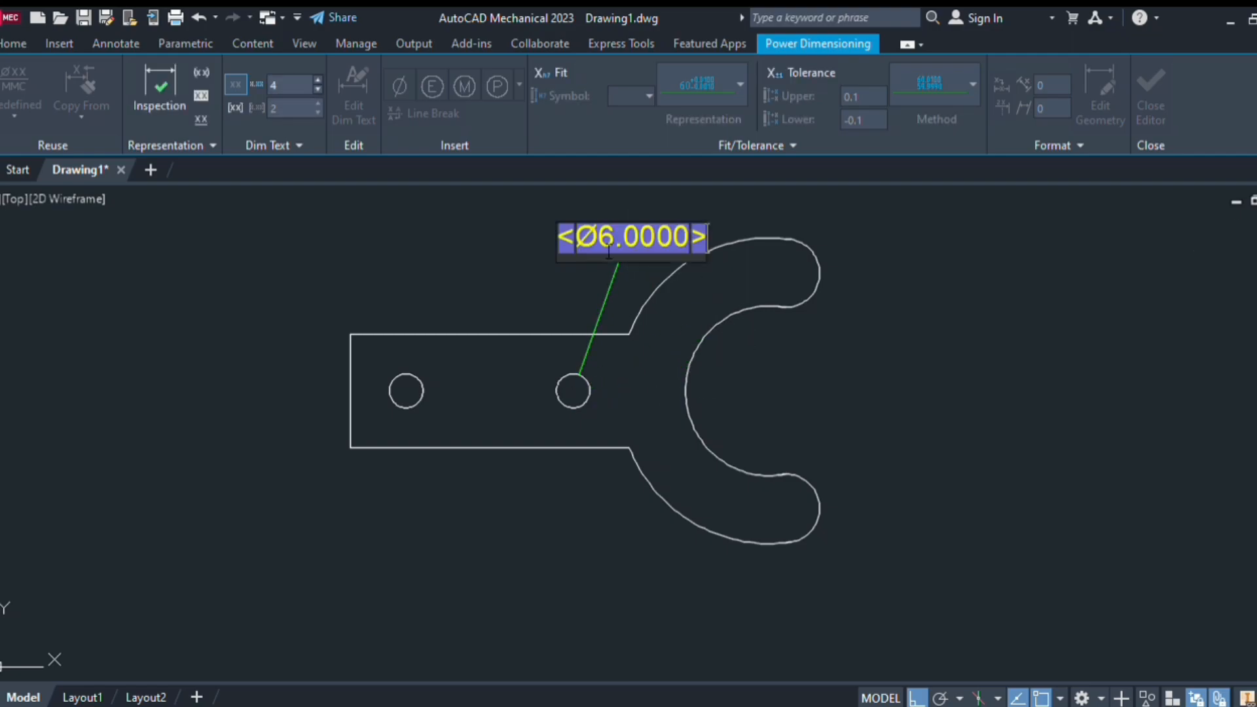
pyautogui.click(518, 284)
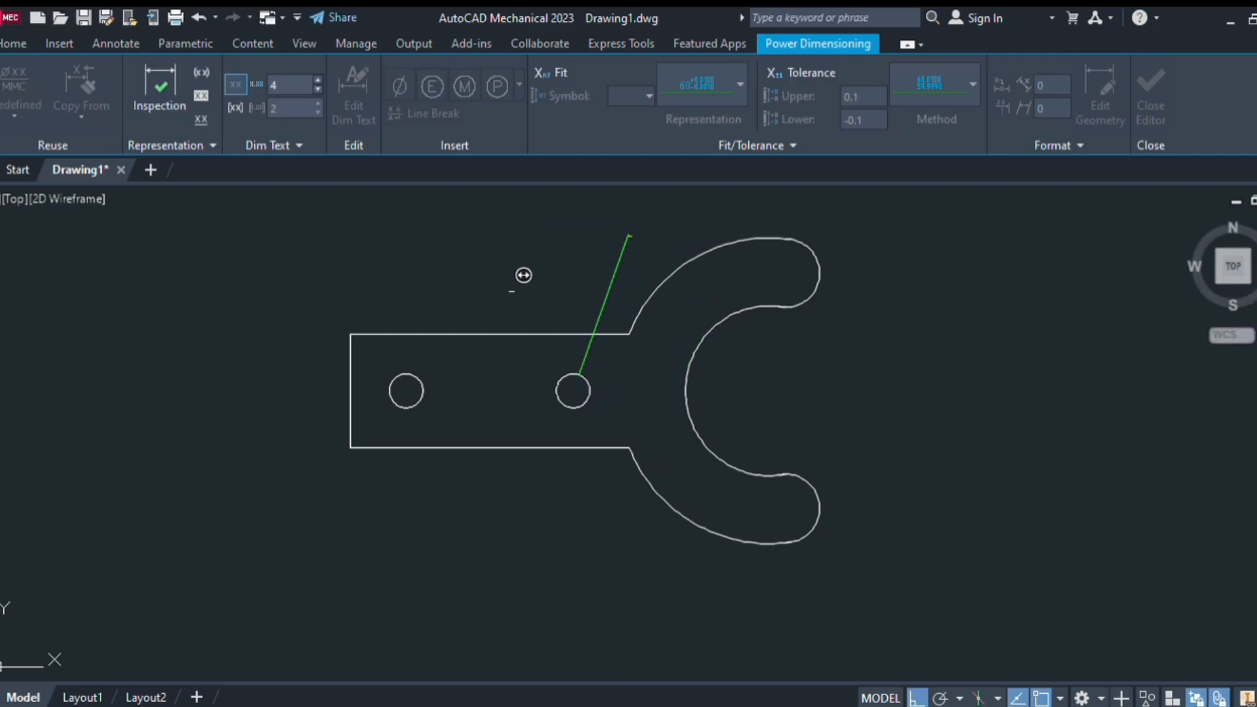
pyautogui.click(417, 376)
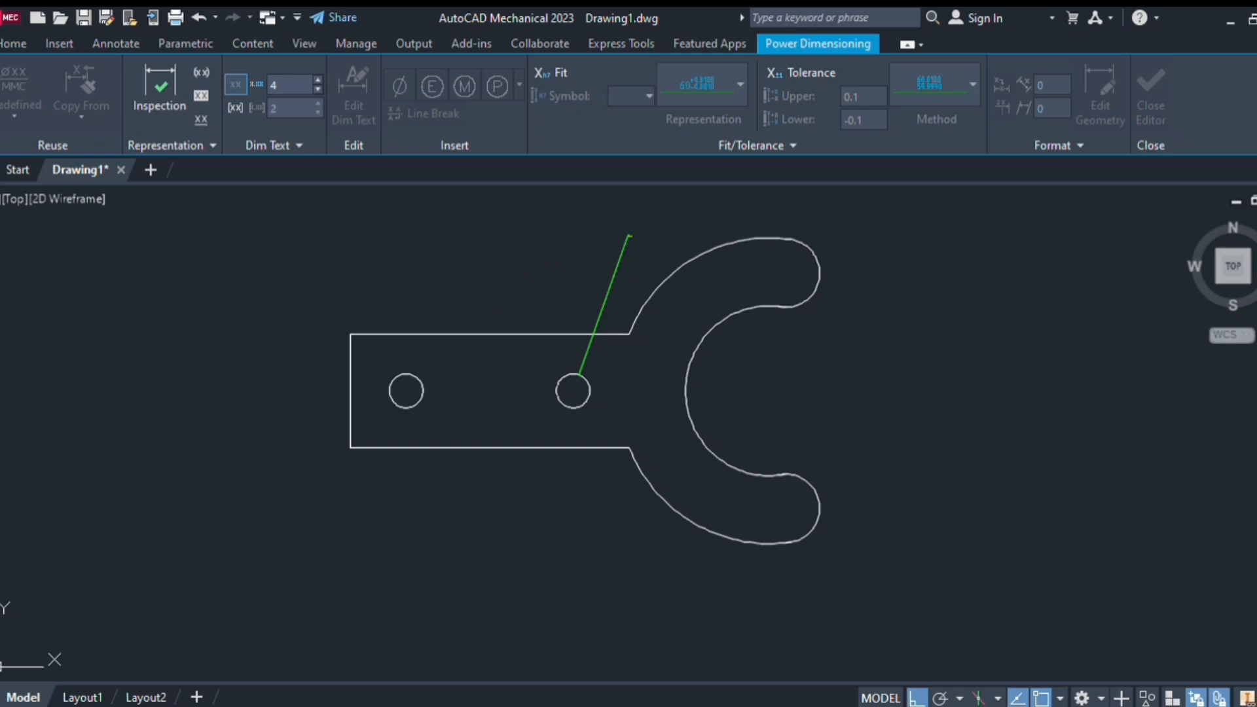
pyautogui.click(501, 228)
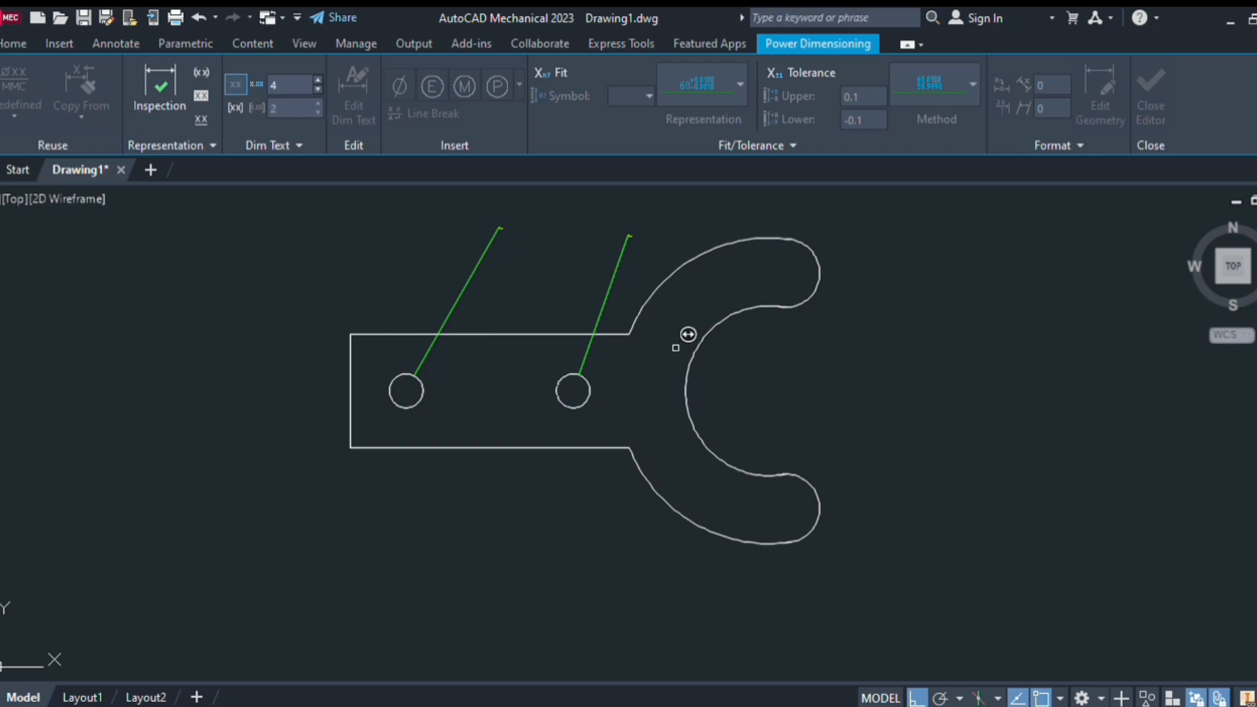
# Add a radius dimension to the fork's inner arc, placing its text outside the opening beside the upper rounded end.
pyautogui.press('Escape')
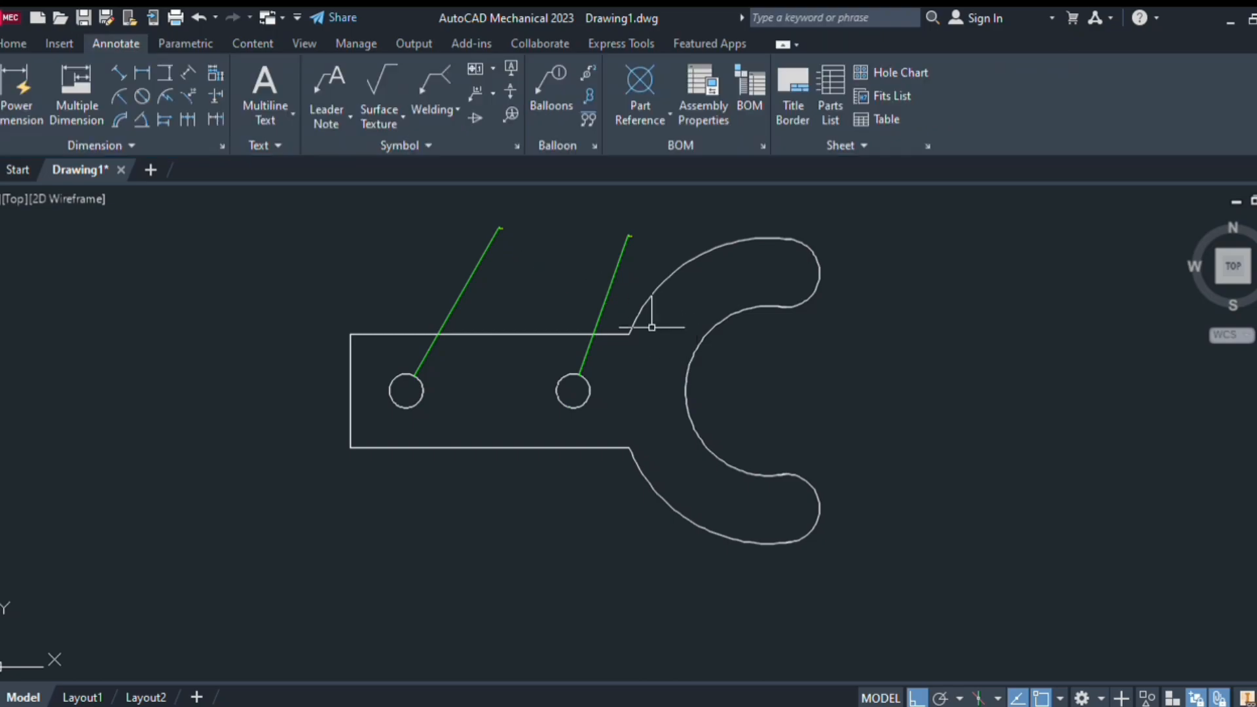
pyautogui.click(163, 92)
pyautogui.click(116, 43)
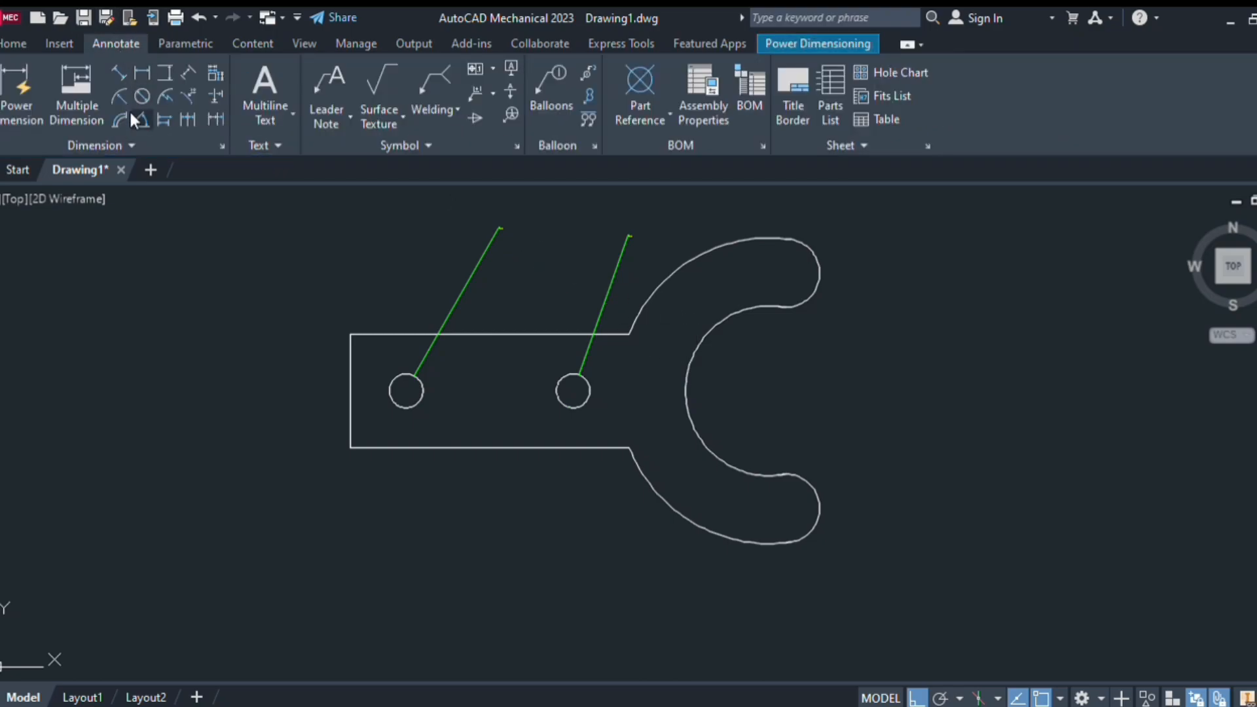
pyautogui.click(111, 94)
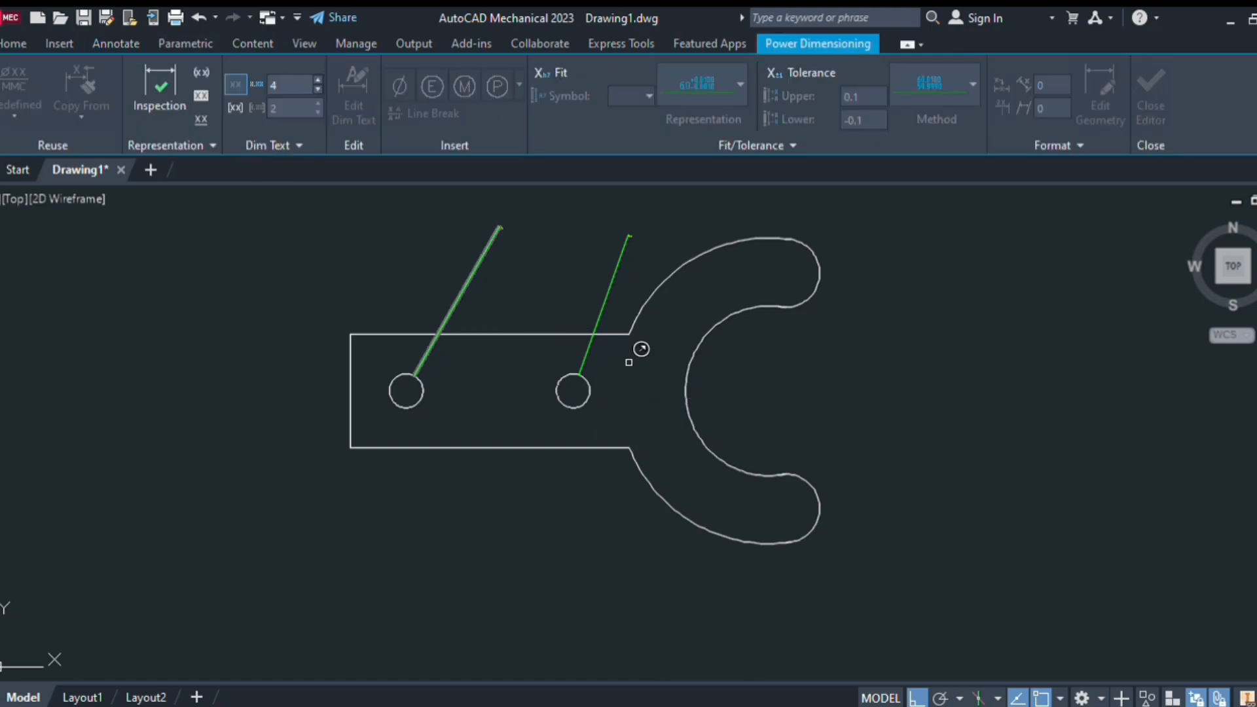
pyautogui.click(695, 364)
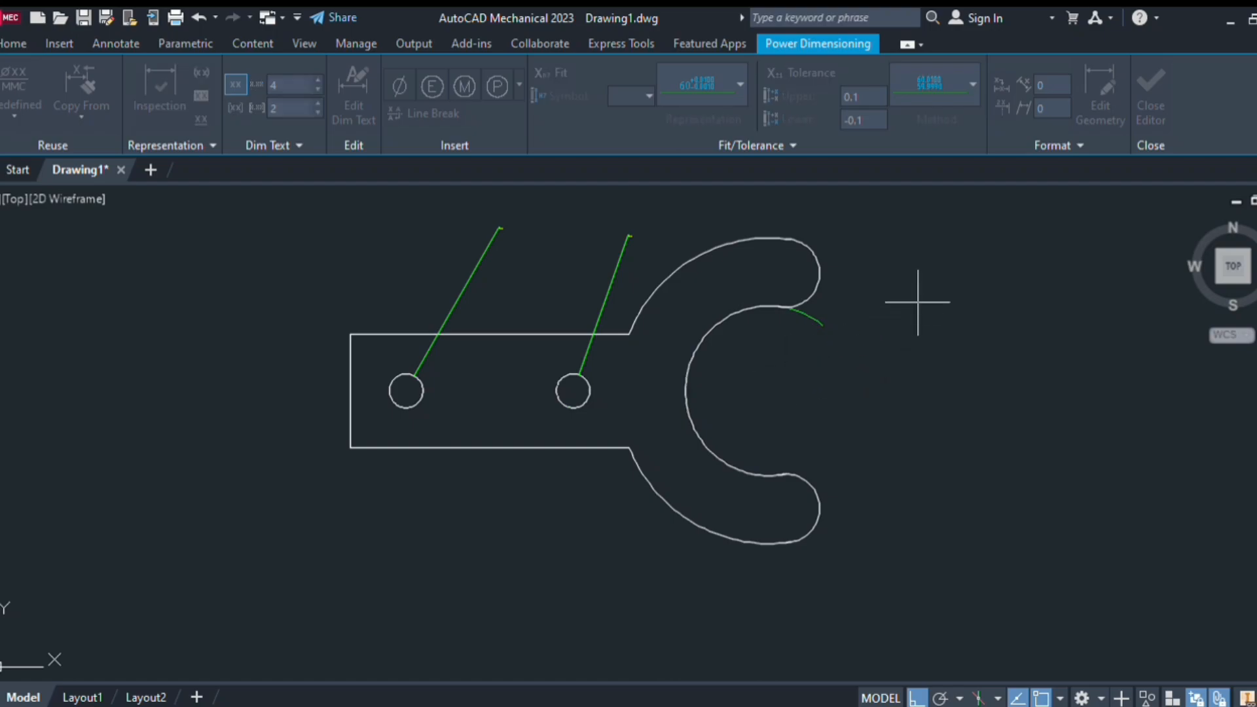
pyautogui.click(956, 262)
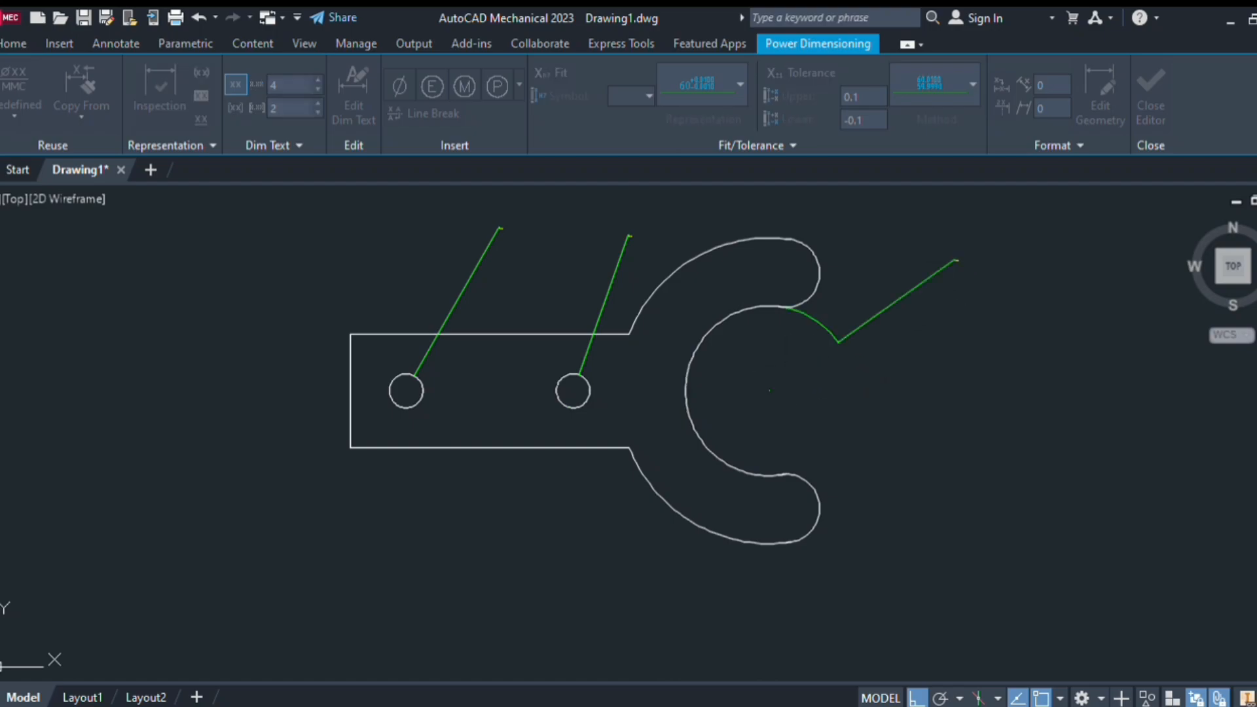
pyautogui.click(961, 383)
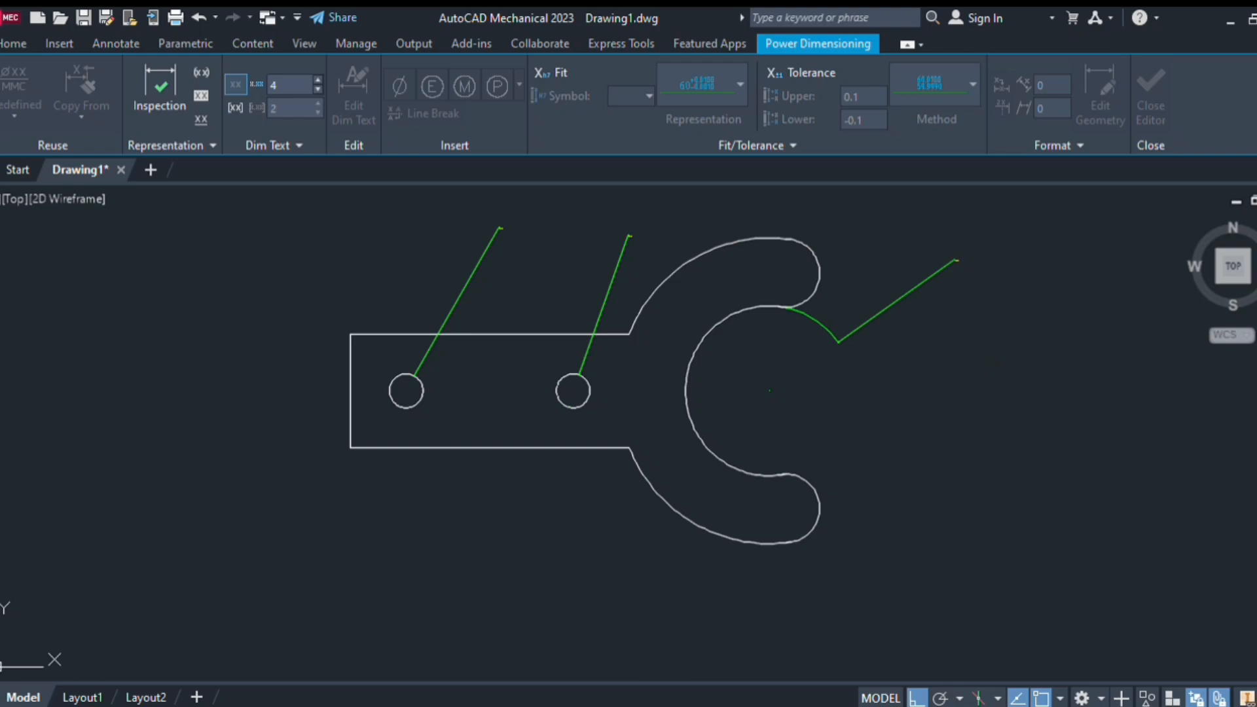
# Adjust the text size in the dimension style so the dimension values are readable and in proportion to the part.
pyautogui.press('Escape')
pyautogui.write('d')
pyautogui.press('Return')
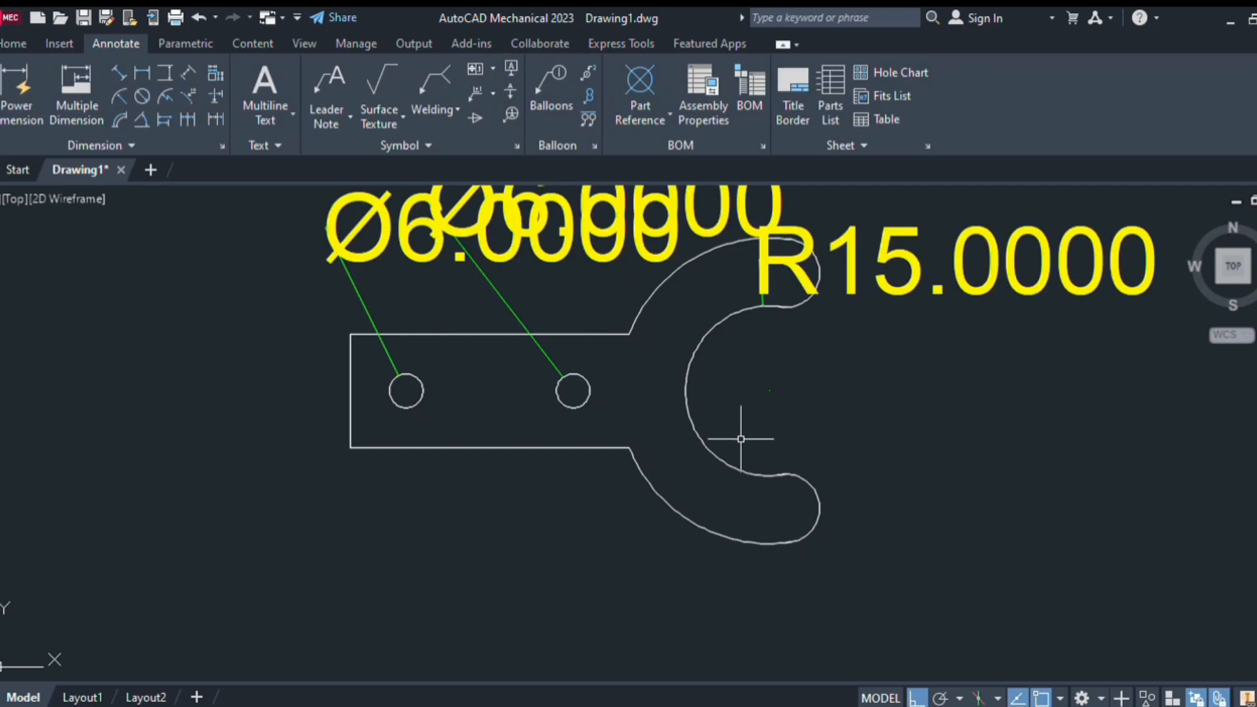
pyautogui.scroll(-2, 735, 435)
pyautogui.moveTo(713, 365); pyautogui.dragTo(661, 404, button='middle')
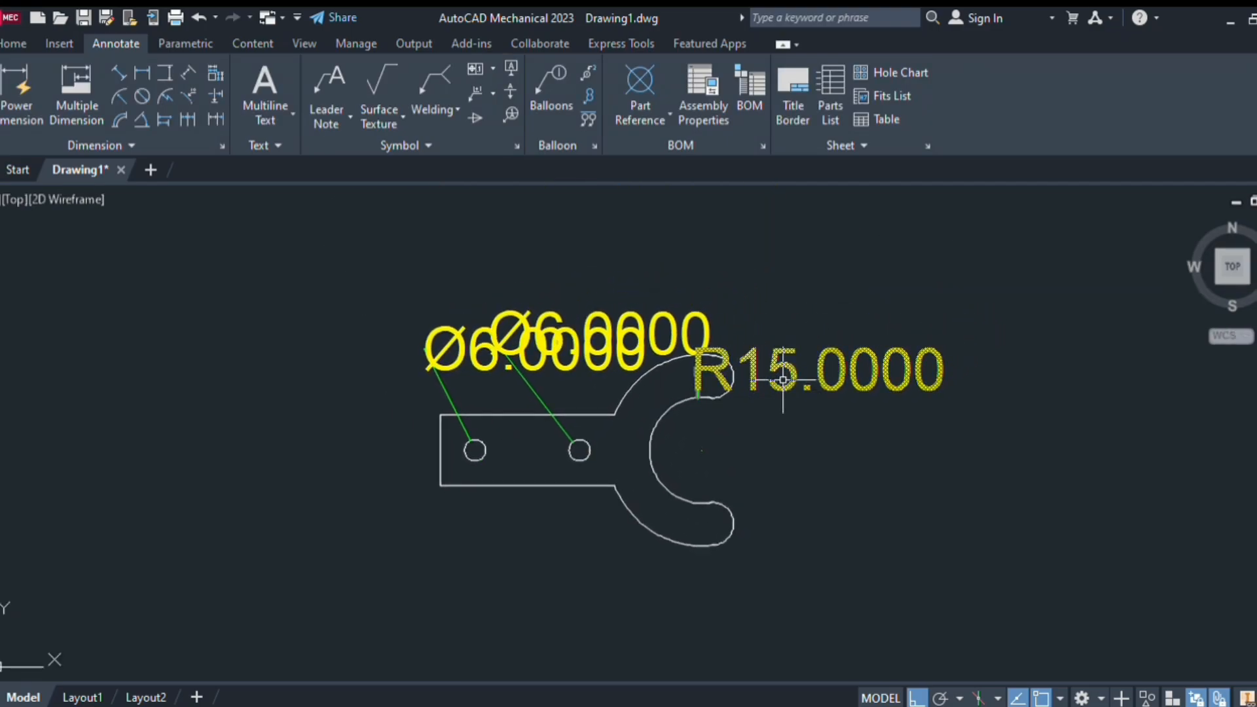
pyautogui.doubleClick(530, 338)
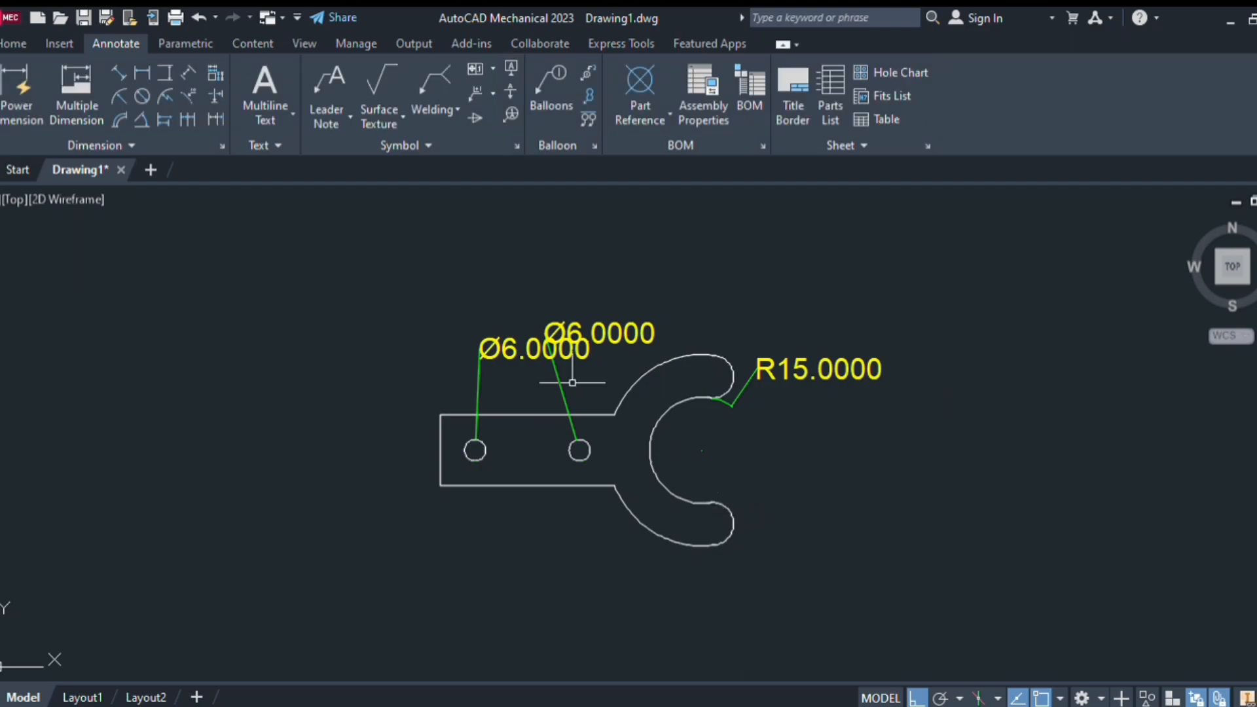
# Replace the left hole's diameter dimension with a new one placed above and left of the handle, clear of the right hole's dimension.
pyautogui.scroll(-2, 533, 359)
pyautogui.click(524, 355)
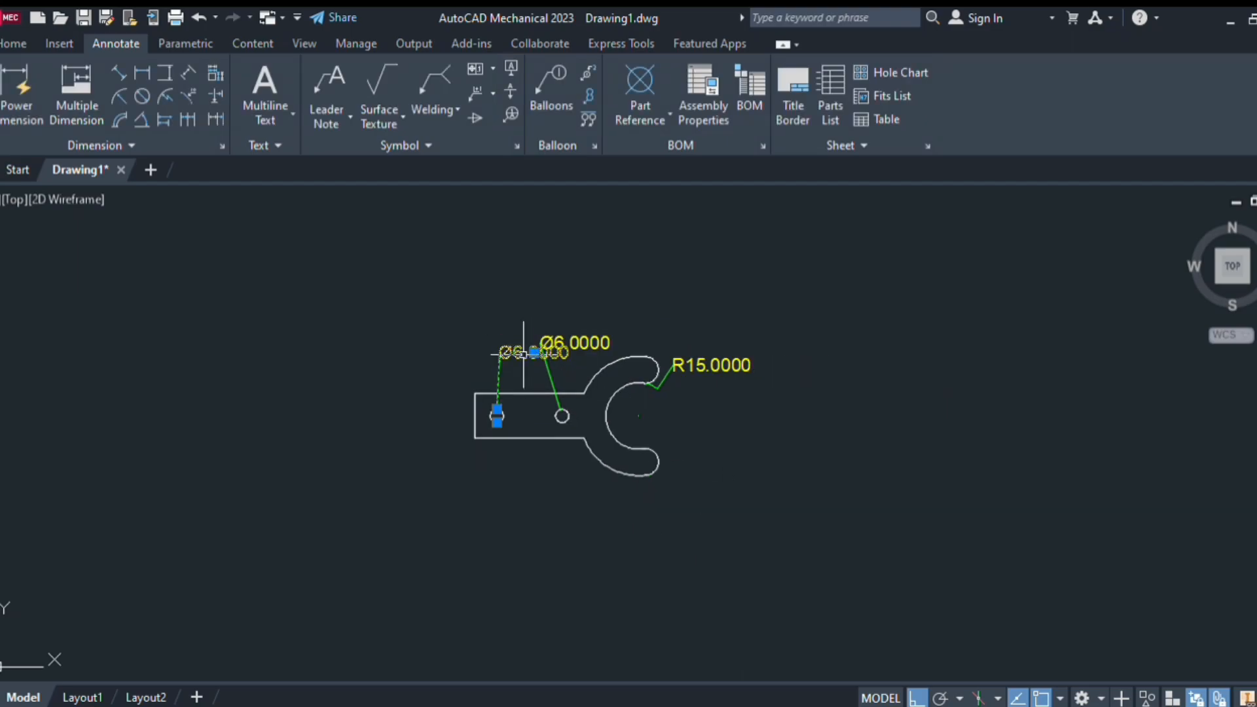
pyautogui.press('Delete')
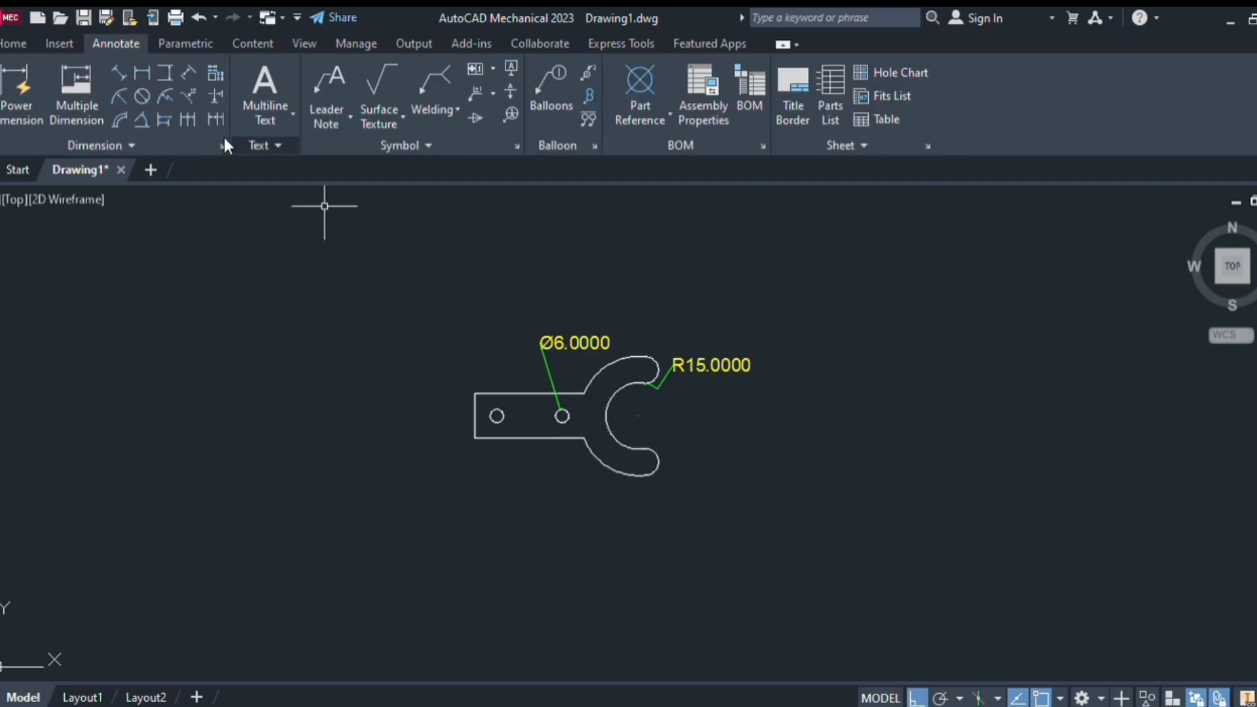
pyautogui.click(136, 104)
pyautogui.click(496, 412)
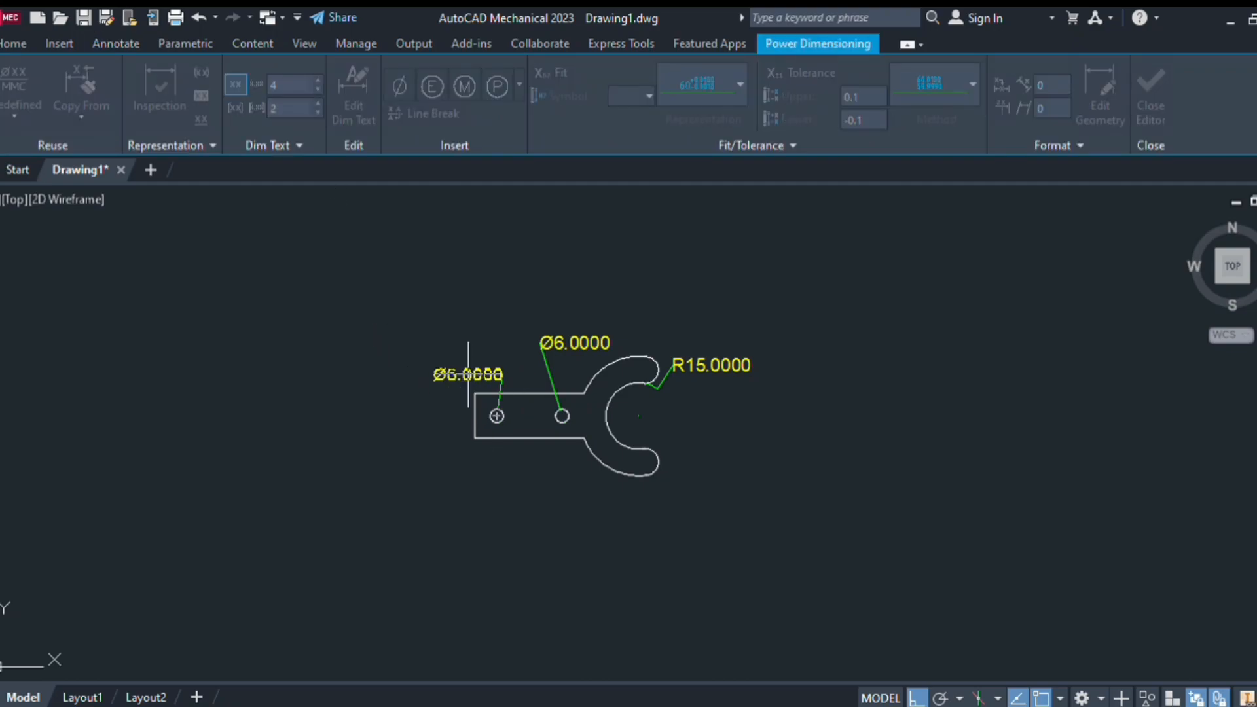
pyautogui.click(429, 323)
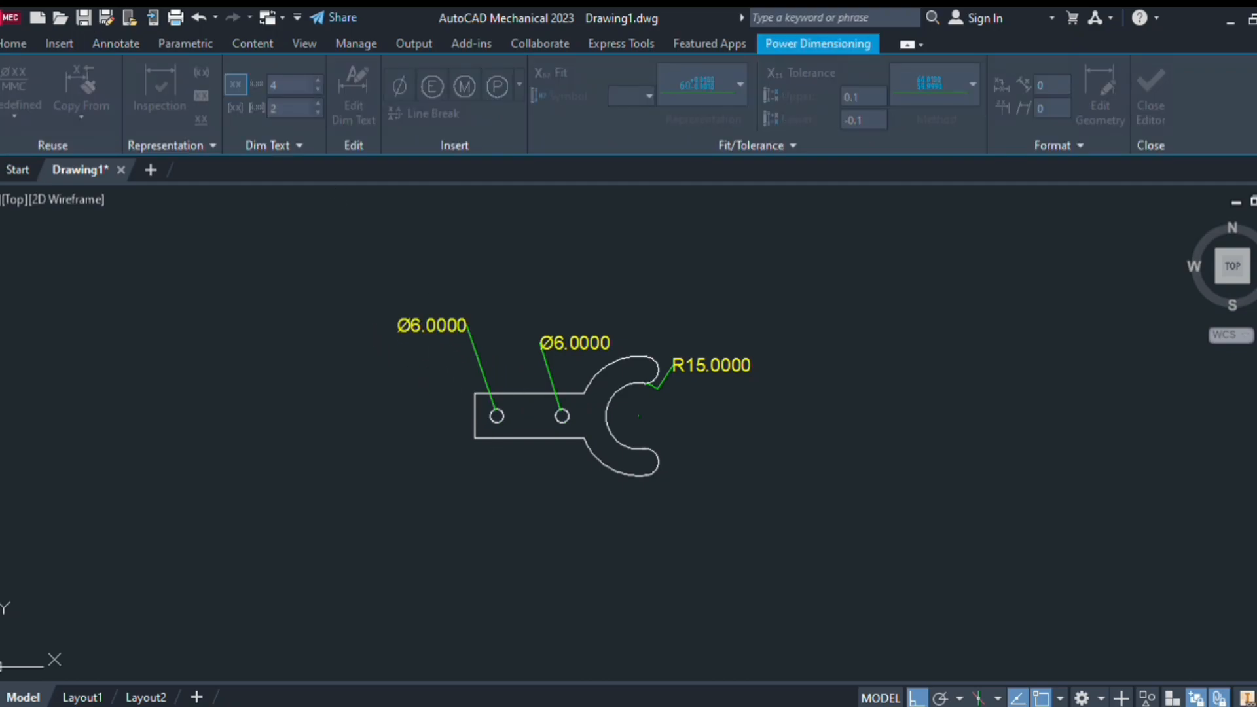
pyautogui.click(377, 374)
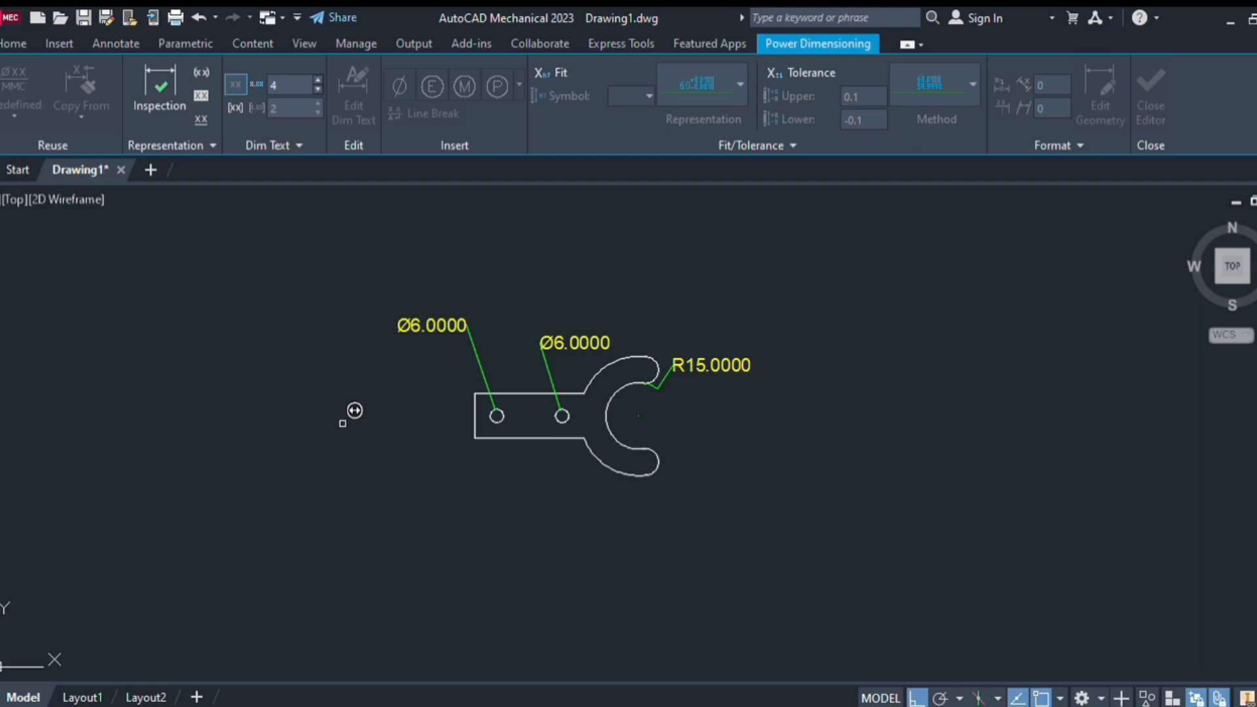
pyautogui.press('Escape')
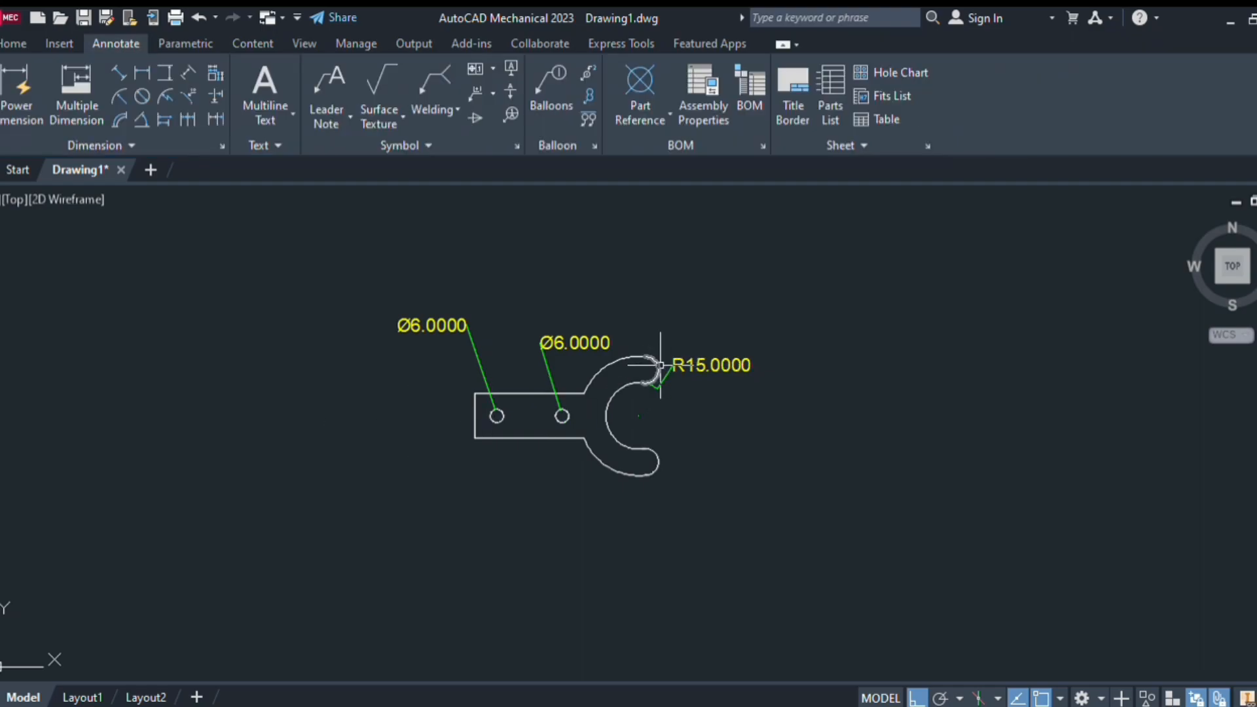
# Add a radius dimension to the fork's upper rounded end, placing its text above the part.
pyautogui.click(118, 97)
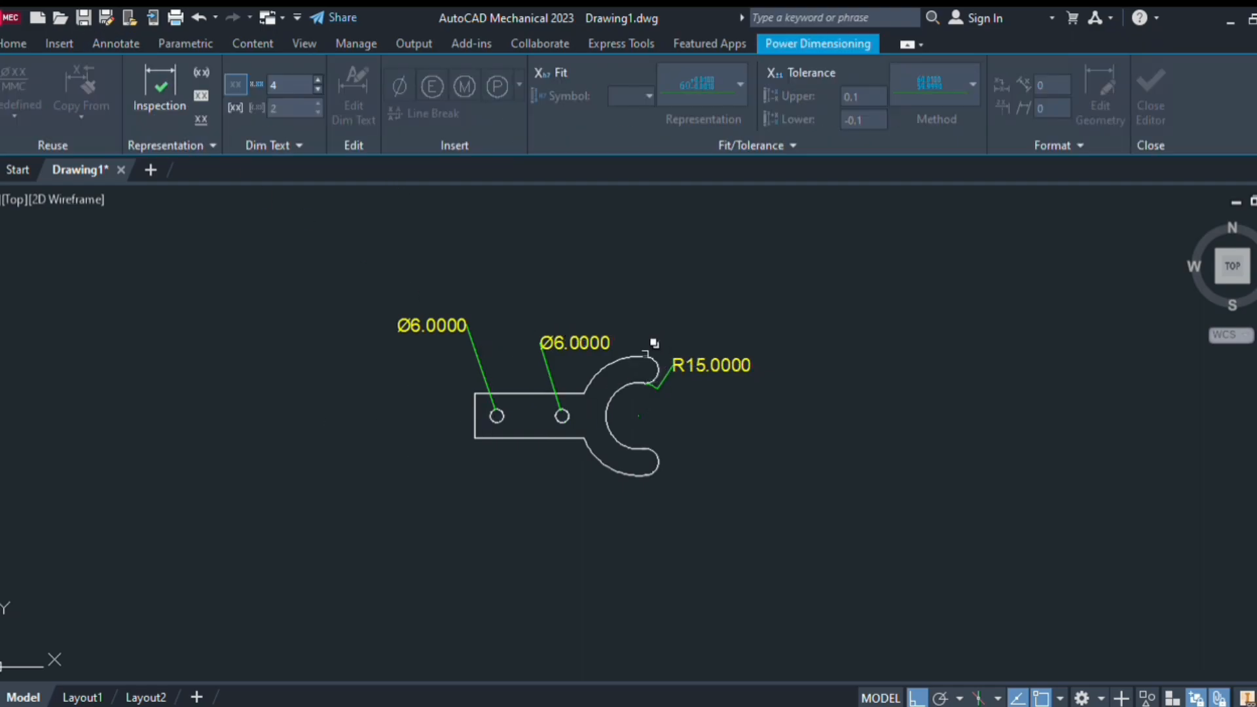
pyautogui.click(650, 356)
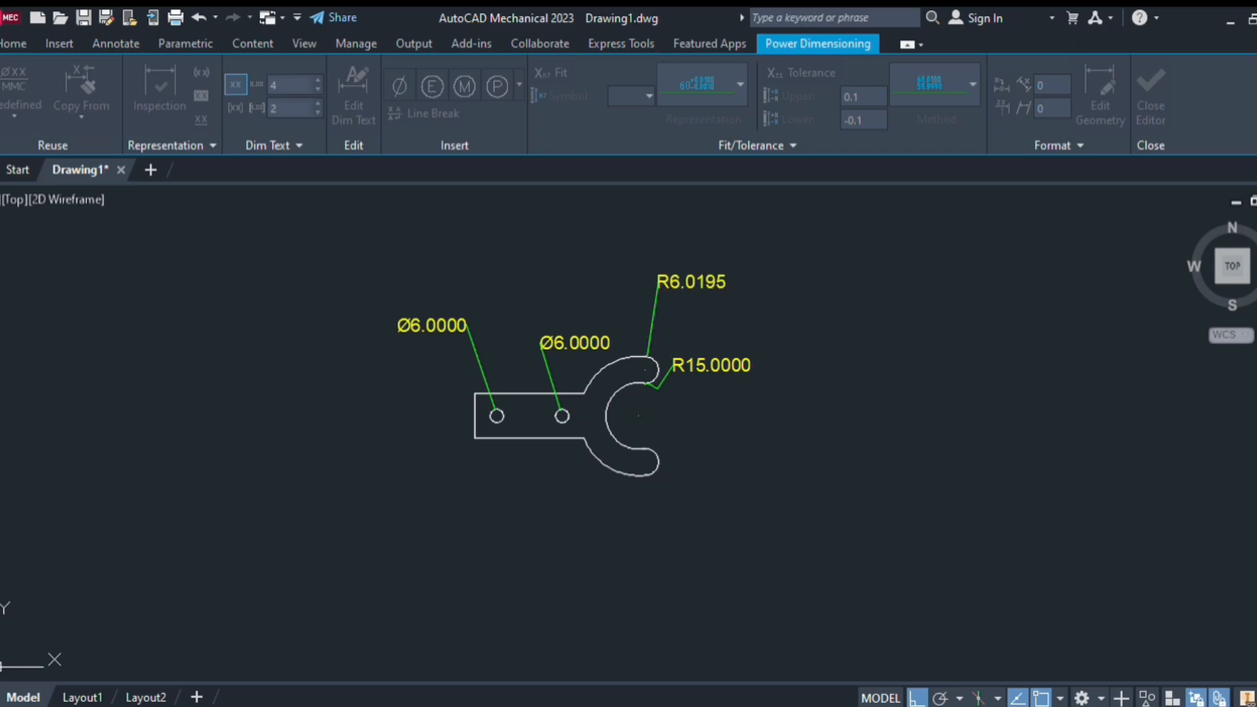
pyautogui.click(577, 495)
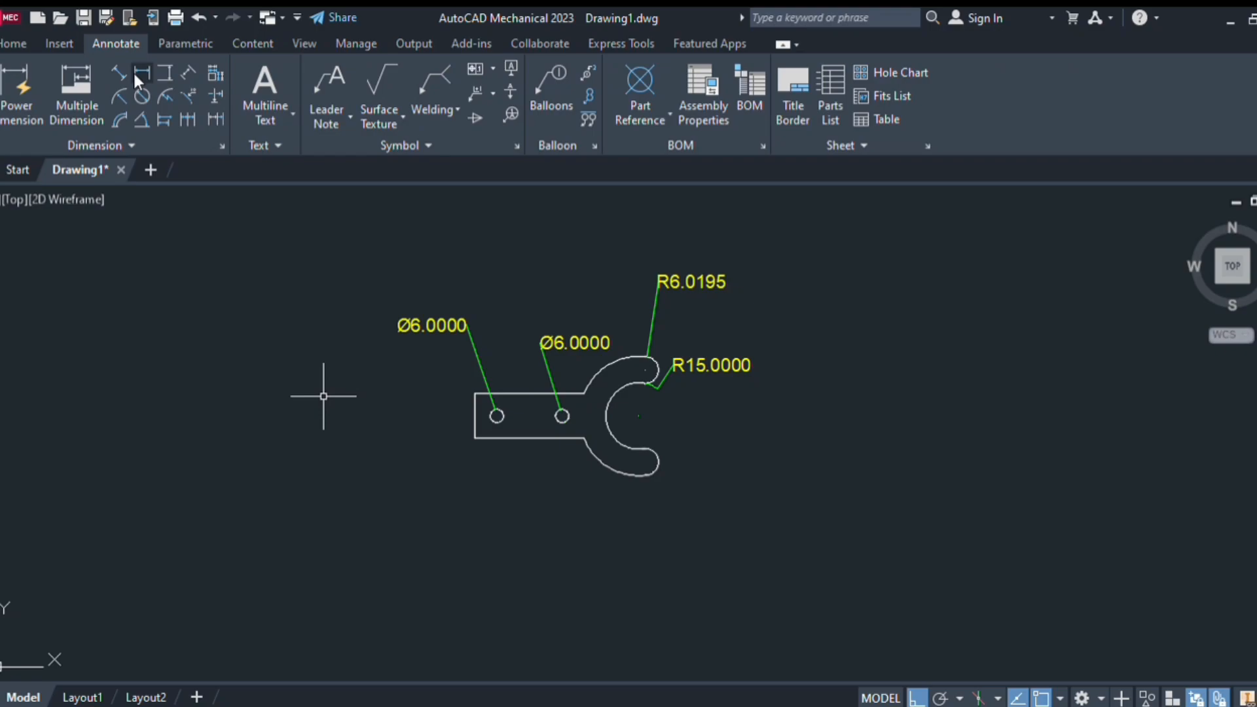
# Add a horizontal overall length dimension from the handle's lower-left corner to the tip of the lower rounded end, placed below the part.
pyautogui.click(129, 75)
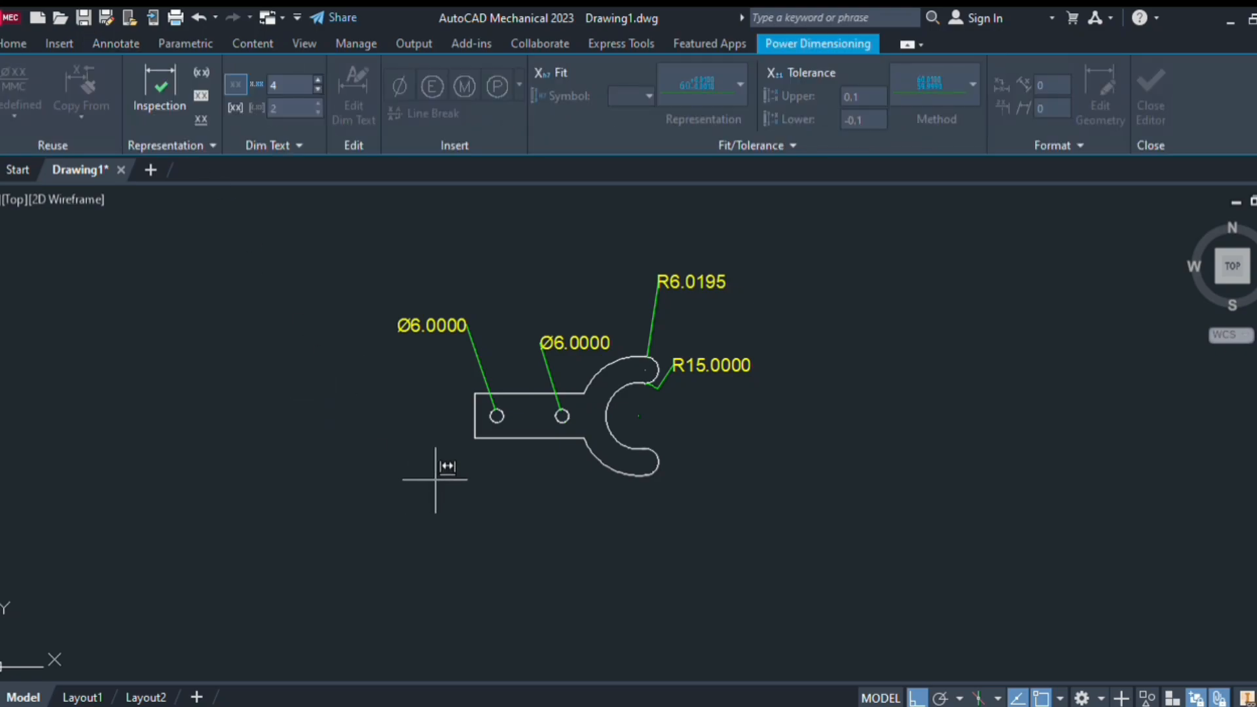
pyautogui.click(476, 438)
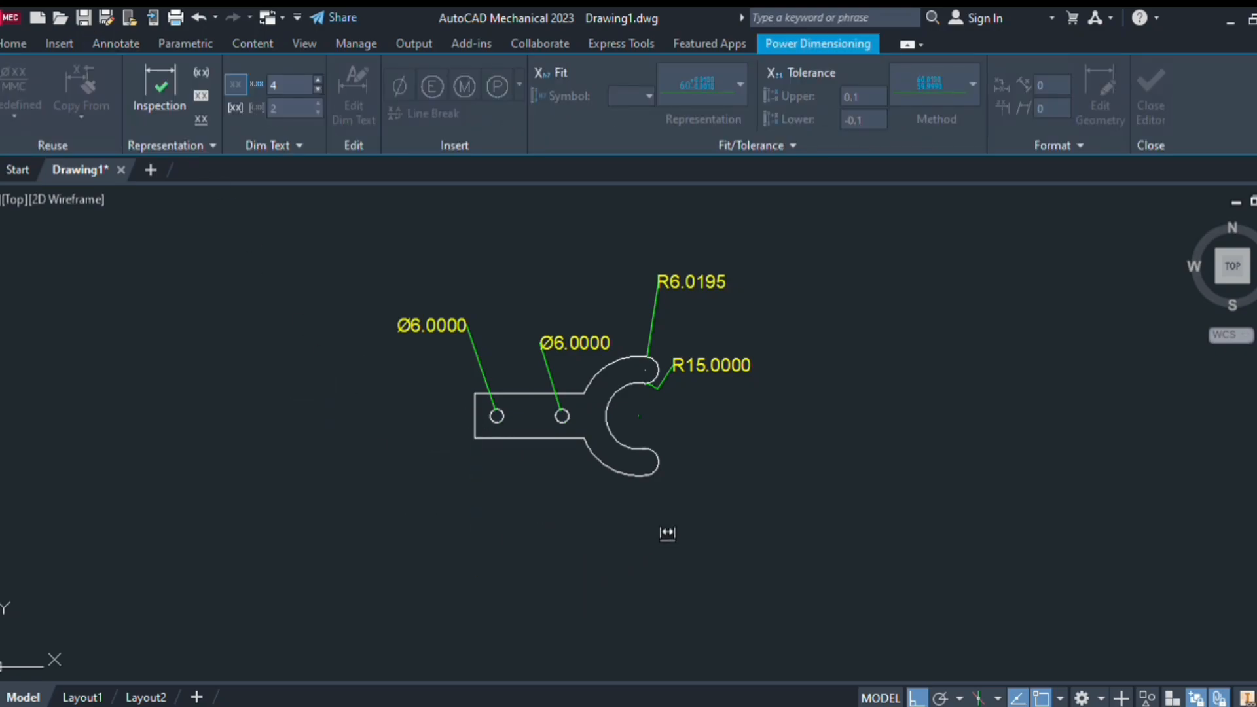
pyautogui.click(659, 467)
pyautogui.click(661, 522)
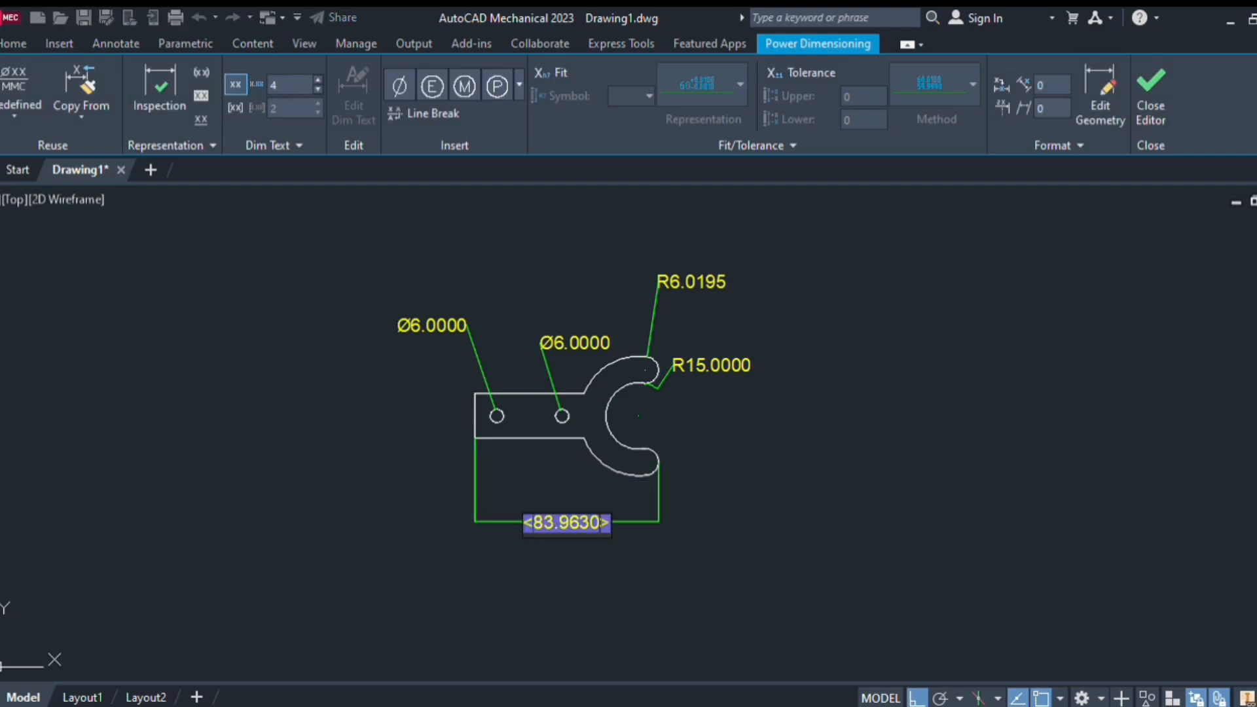
pyautogui.press('Return')
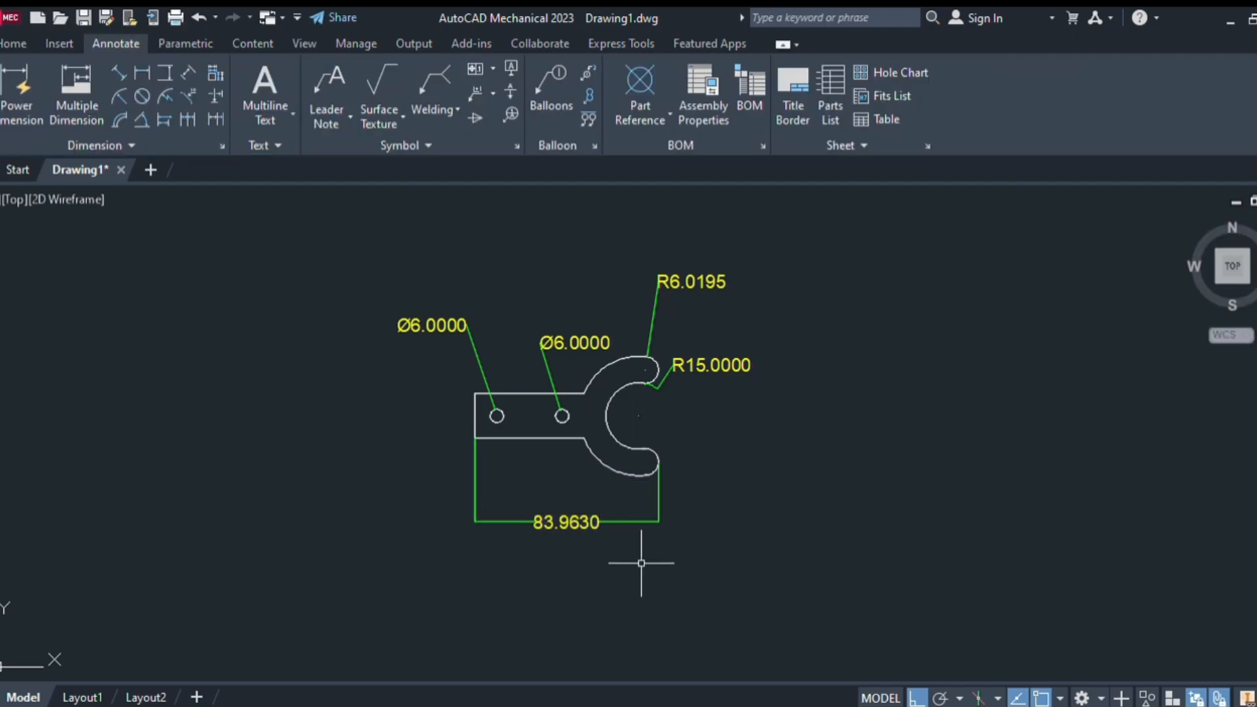
# Add a vertical dimension between the two corners of the handle's closed end, placed to the left of the handle.
pyautogui.click(144, 77)
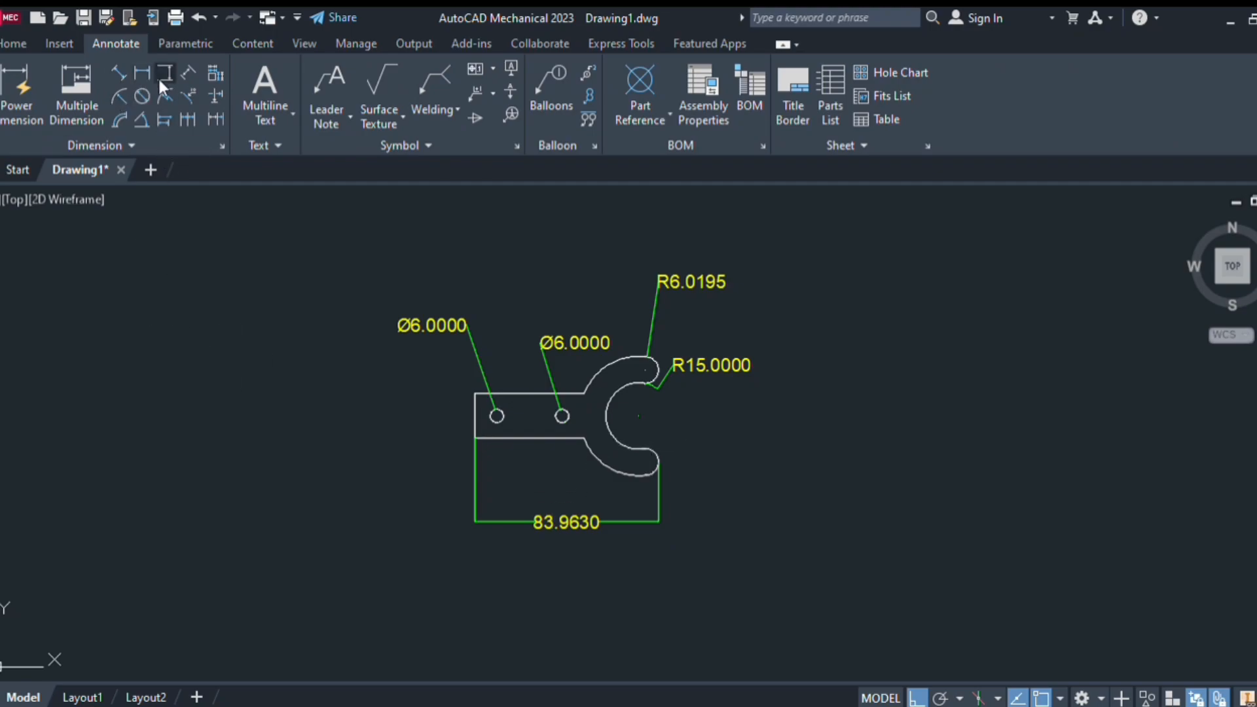
pyautogui.click(475, 393)
pyautogui.click(475, 437)
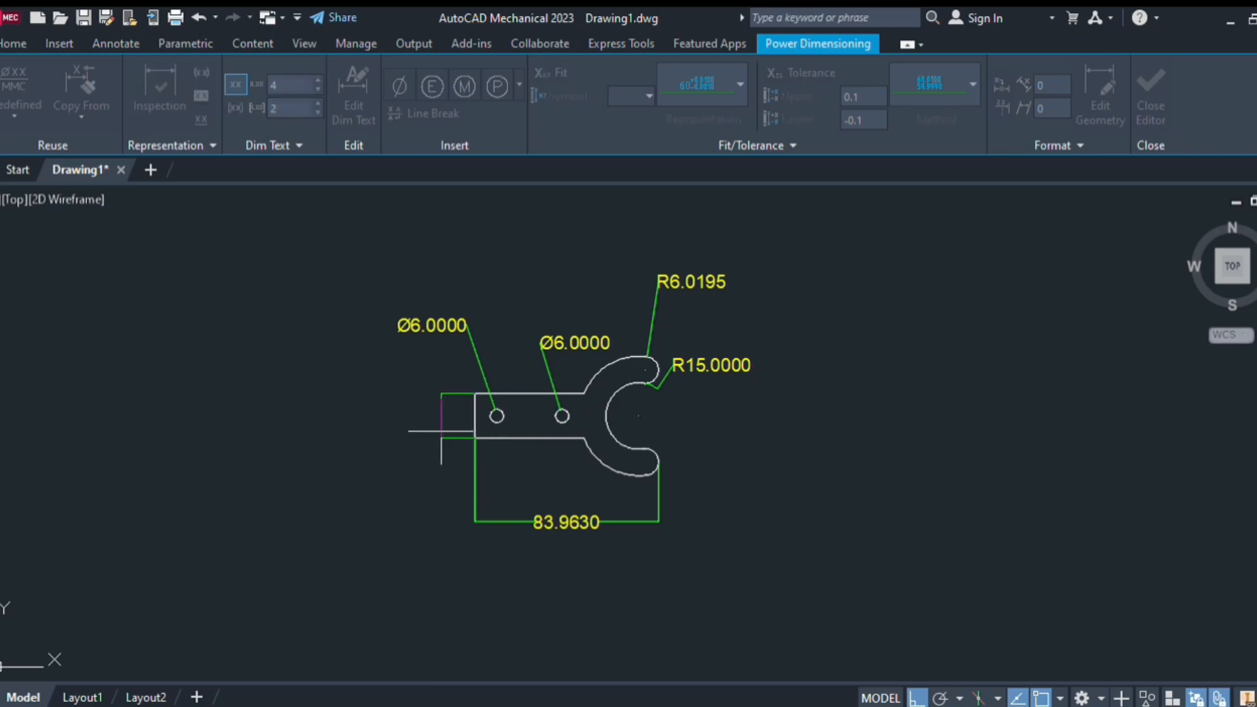
pyautogui.click(417, 419)
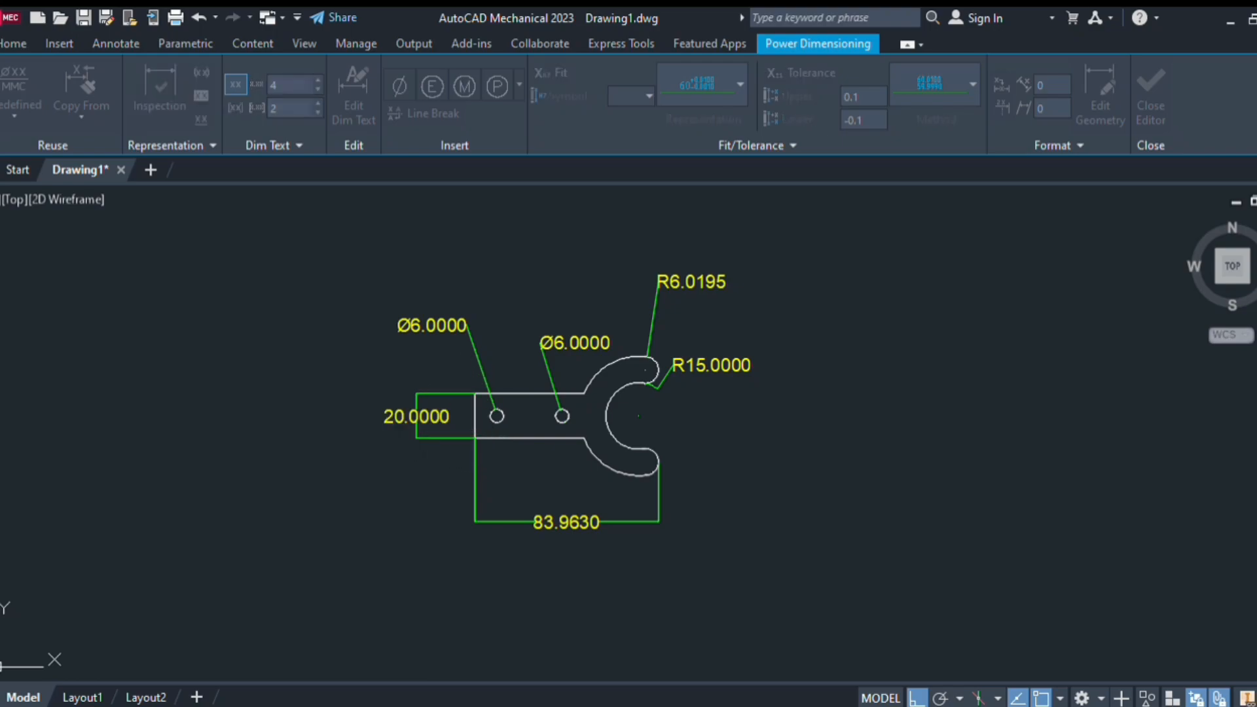
pyautogui.click(404, 438)
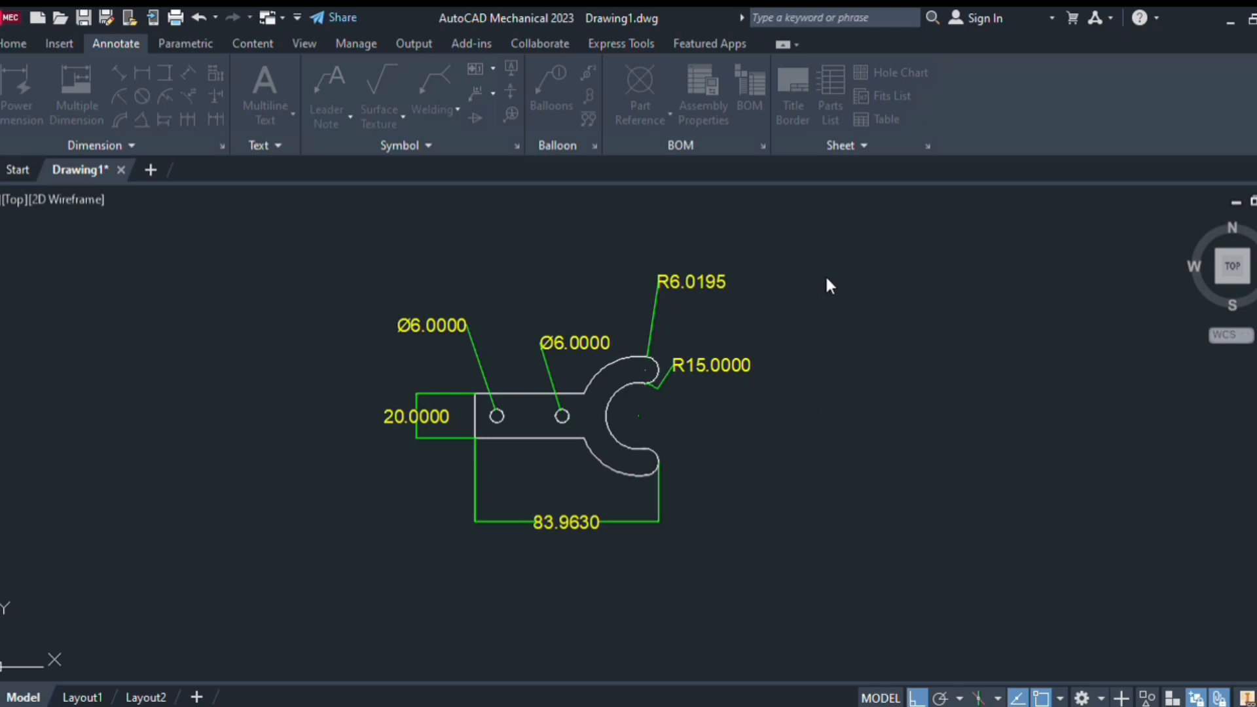
# Set the dimension precision to whole numbers with no decimal places for all dimensions.
pyautogui.click(758, 523)
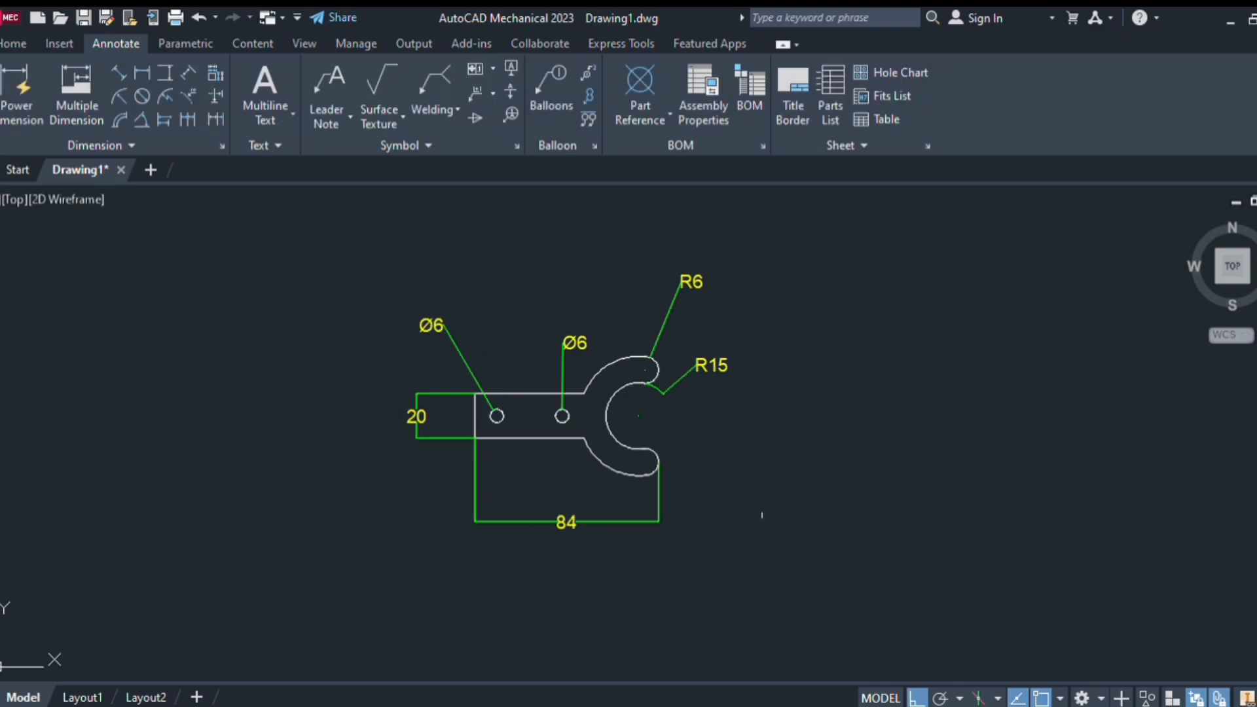